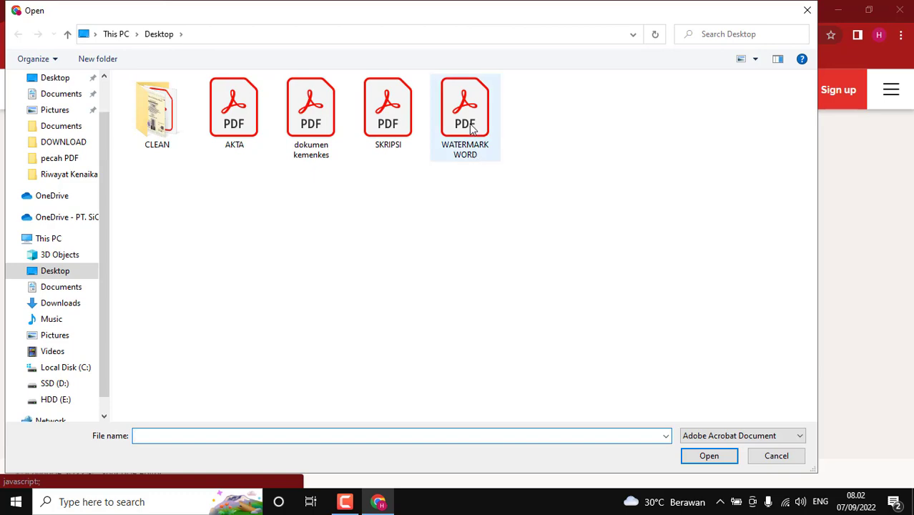
Load the WATERMARK WORD PDF from the Desktop as the document to watermark
double_click(470, 127)
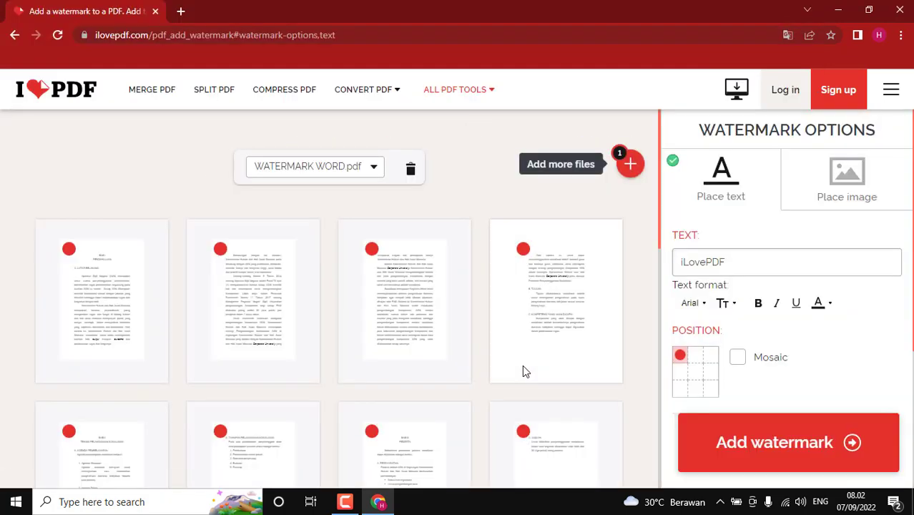
scroll(441, 421, down, 2)
scroll(441, 421, up, 2)
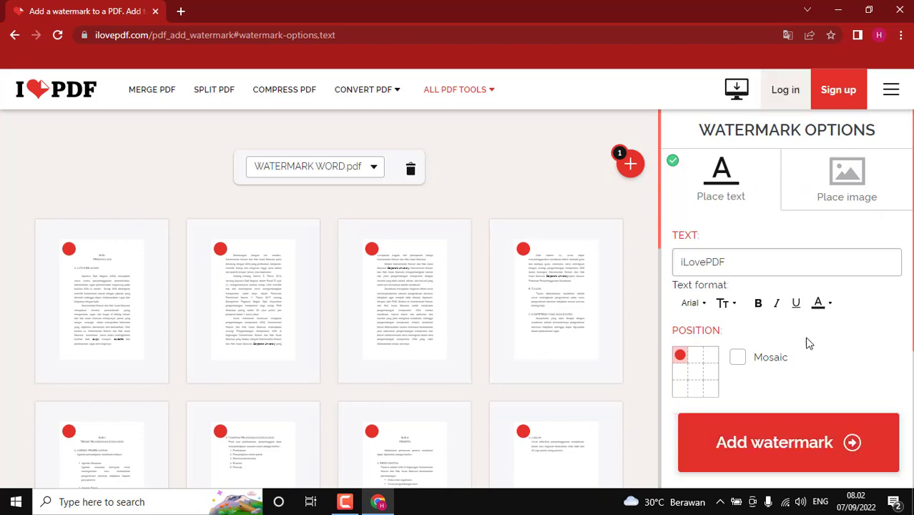
Replace the default watermark text with "REVISI"
drag(734, 261, 638, 282)
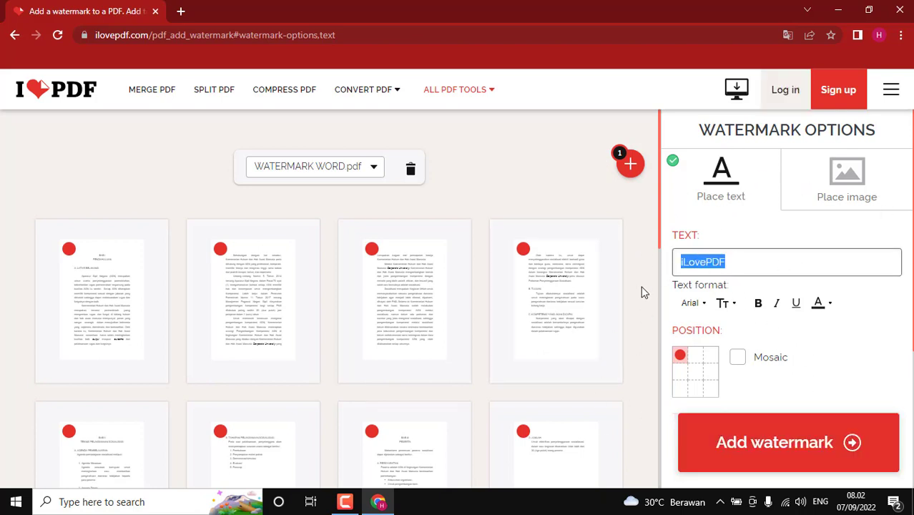
key(BackSpace)
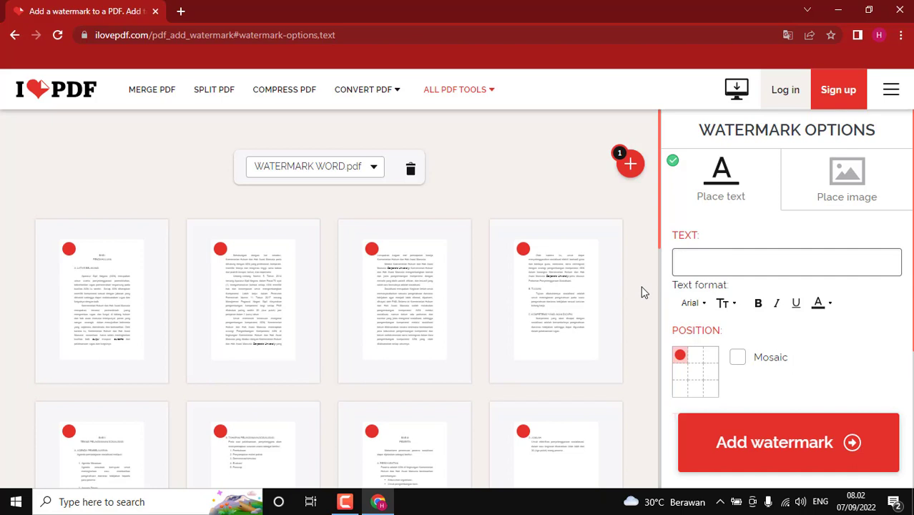
text(REVIS)
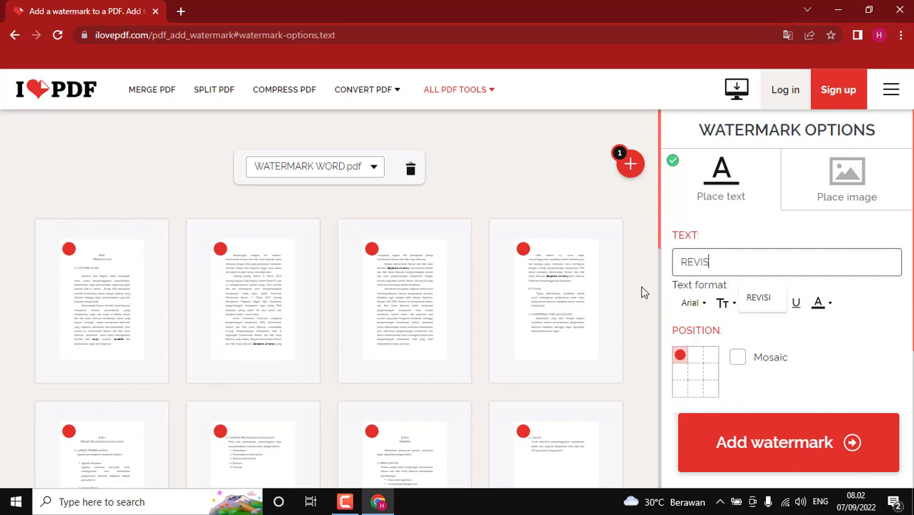
text(I)
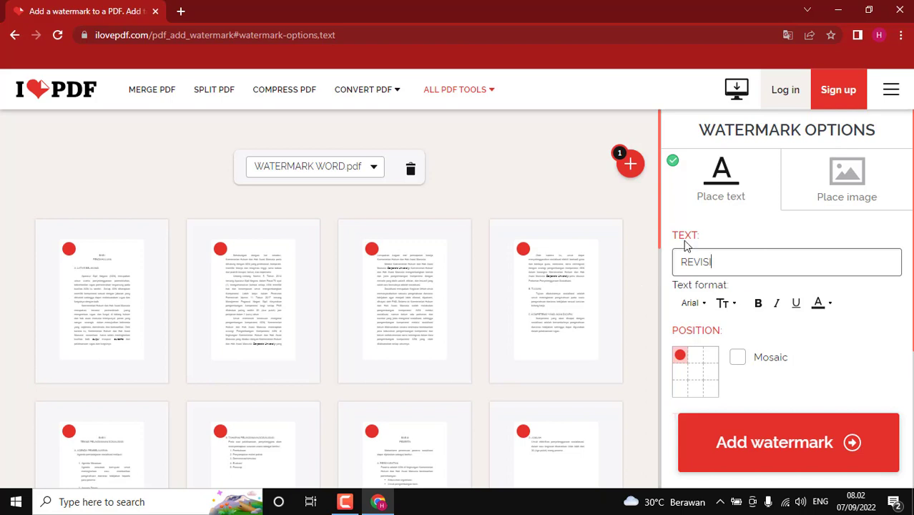
Format the watermark text as bold red Arial with a larger font size
click(692, 304)
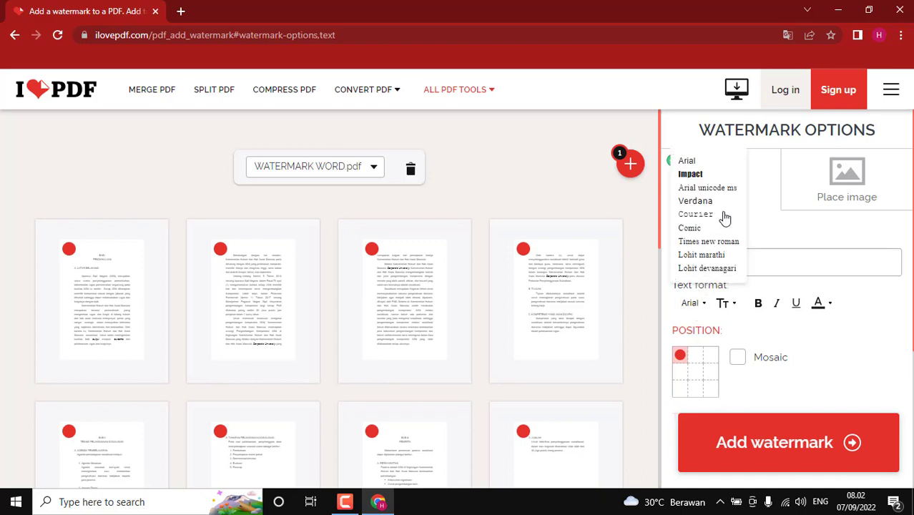
click(688, 162)
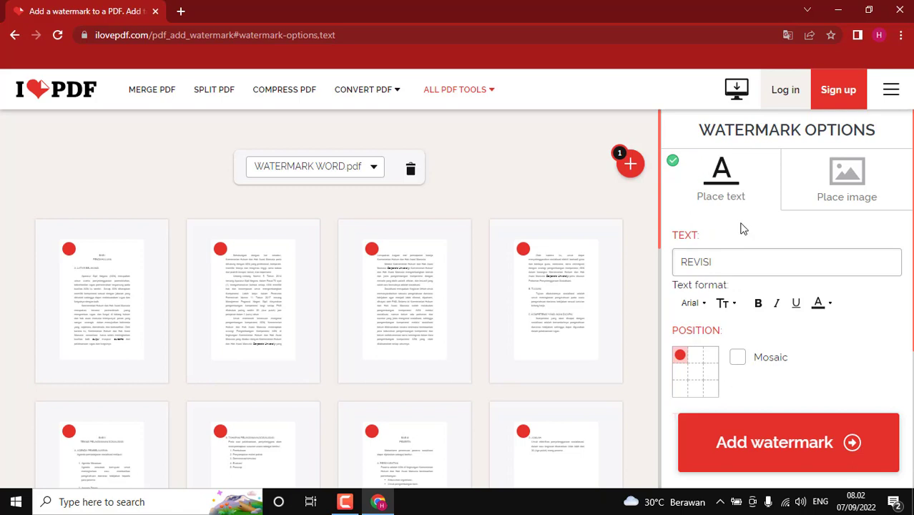
click(724, 303)
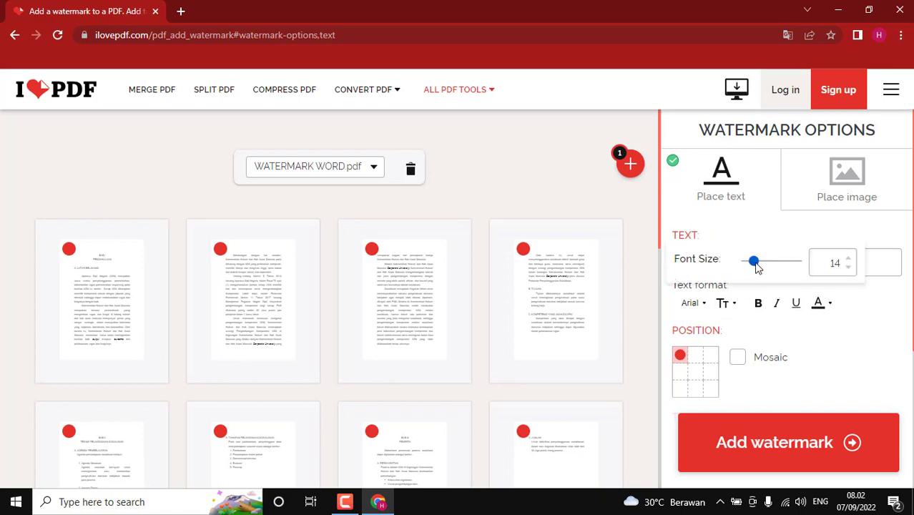
mouse_move(758, 266)
mouse_down()
mouse_move(777, 265)
mouse_move(769, 265)
mouse_up()
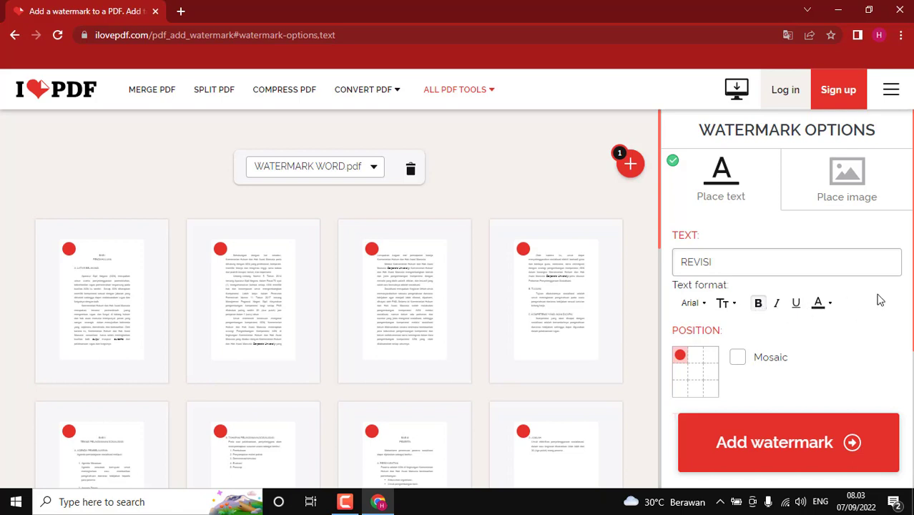
click(826, 304)
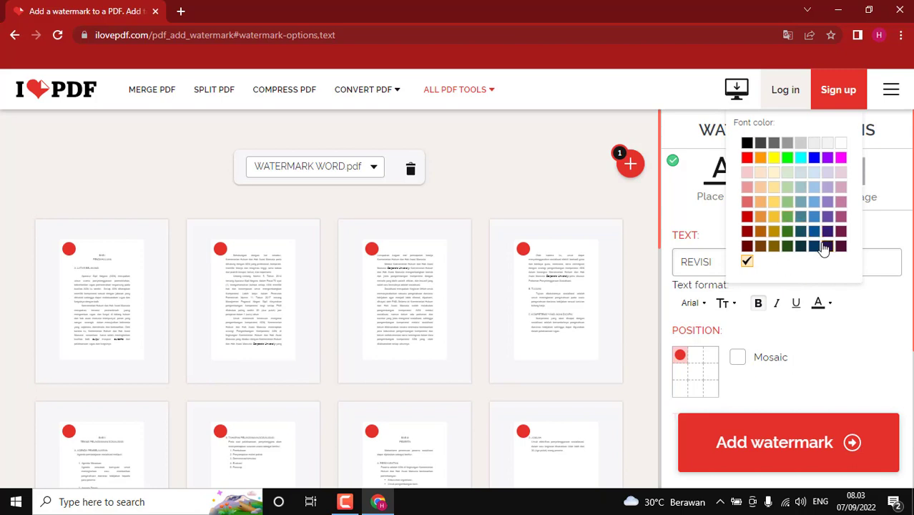
click(747, 158)
click(846, 316)
Try the watermark at different positions around the page grid, from the corners and edges to the centre
click(678, 356)
scroll(705, 327, down, 1)
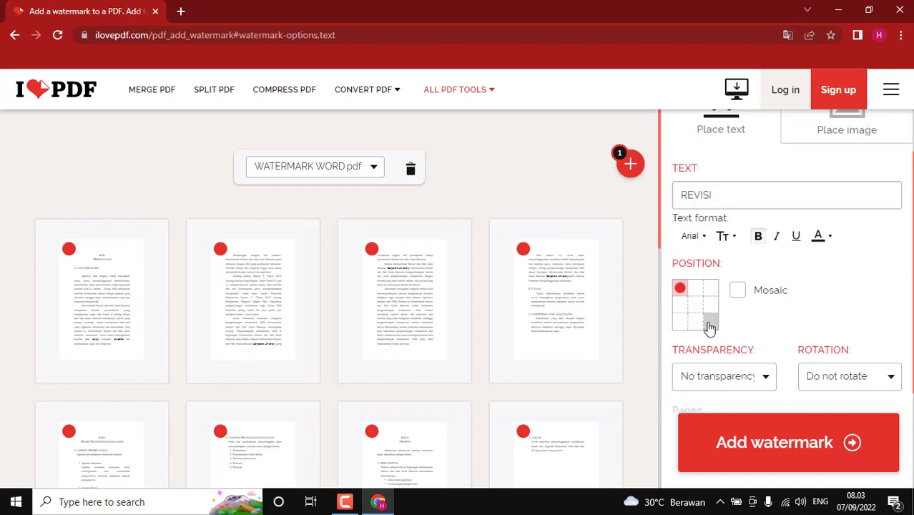
click(696, 288)
click(713, 289)
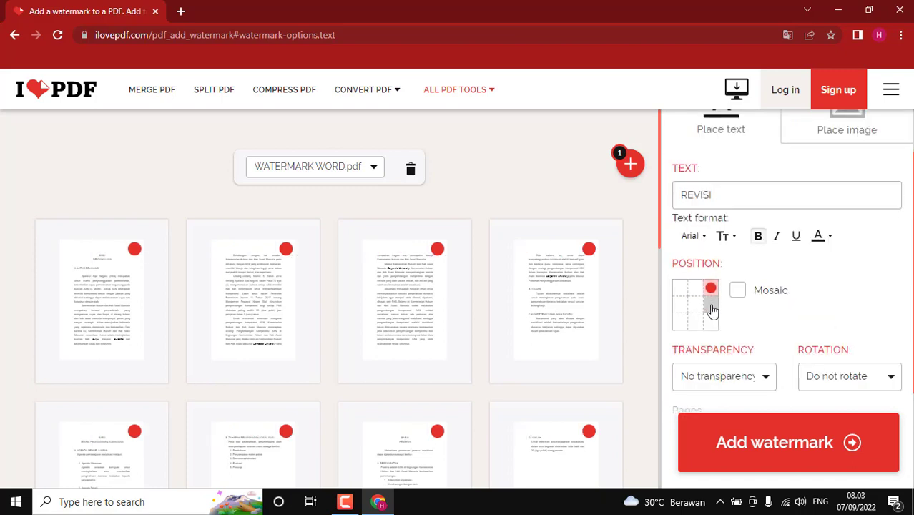
click(711, 307)
click(707, 322)
click(693, 326)
click(680, 321)
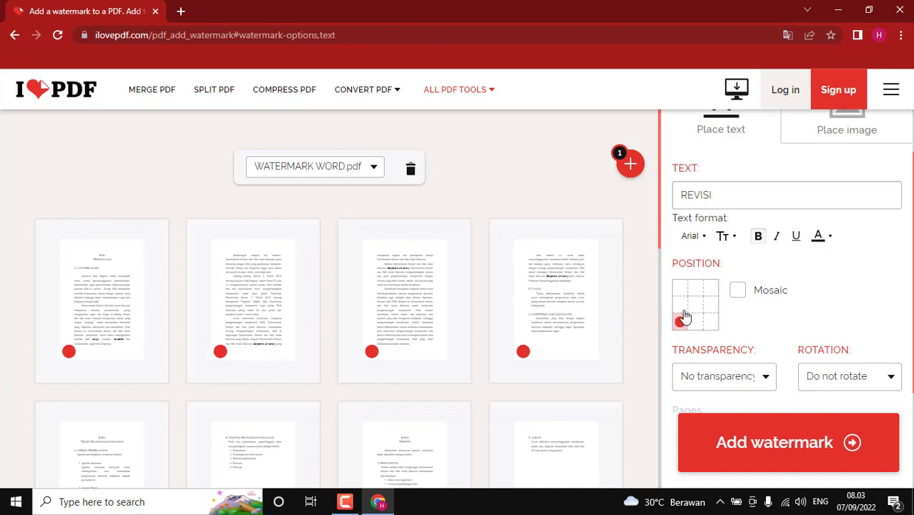
click(695, 305)
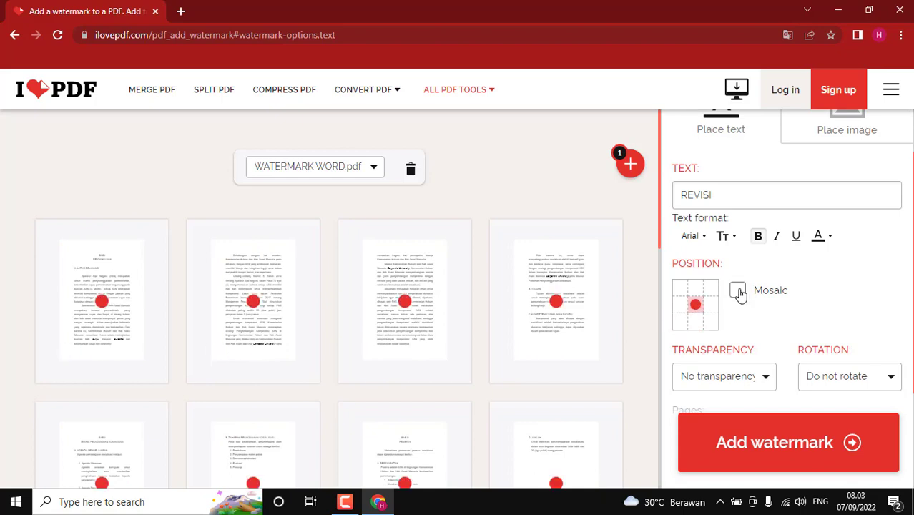
Repeat the watermark as a mosaic across the pages, with 25% transparency and 45 degrees rotation
click(737, 291)
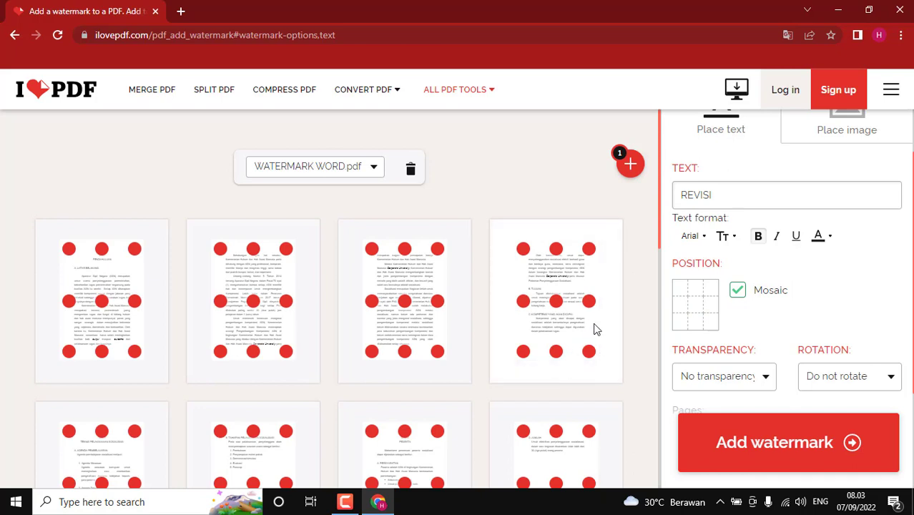
click(747, 376)
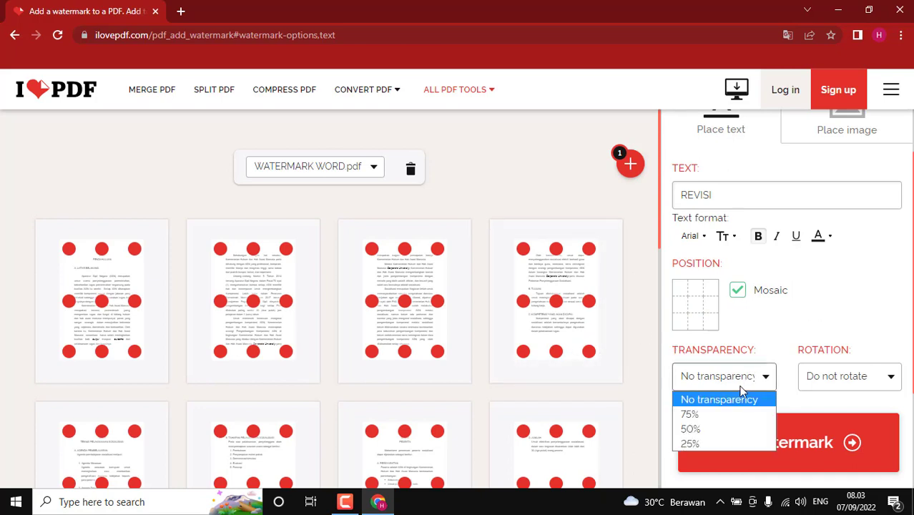
click(699, 444)
scroll(863, 309, down, 1)
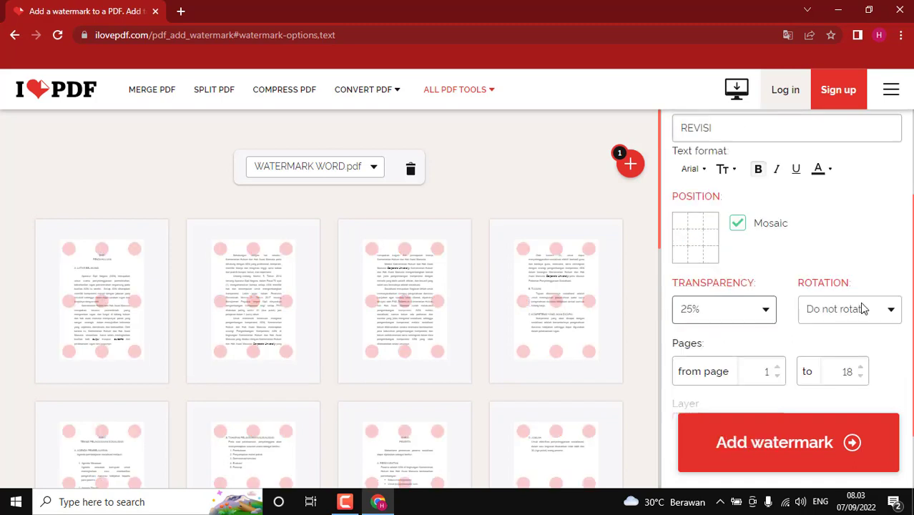
click(863, 312)
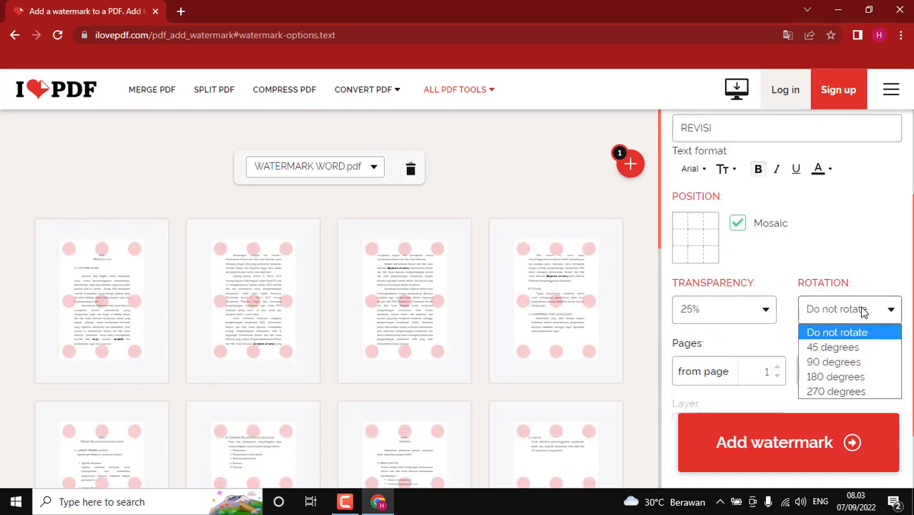
click(846, 348)
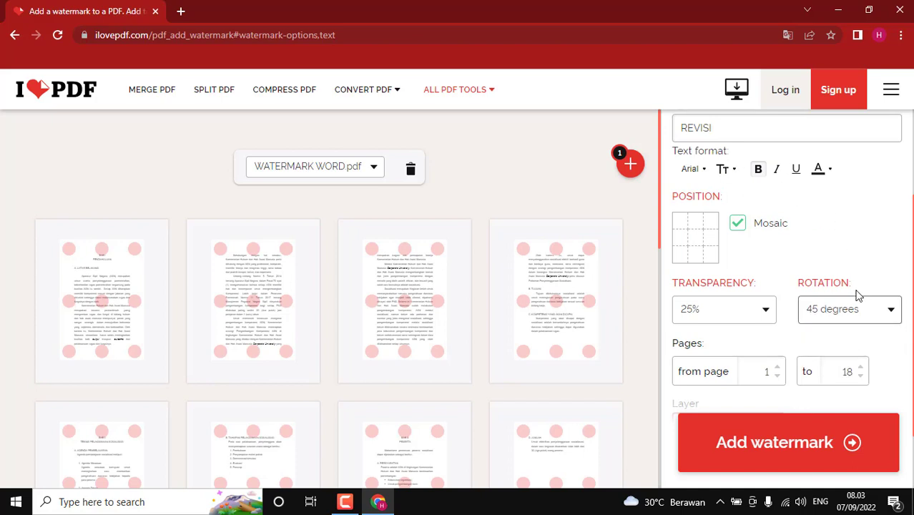
Start the watermark from page 2 and place it below the PDF content
click(778, 368)
click(779, 374)
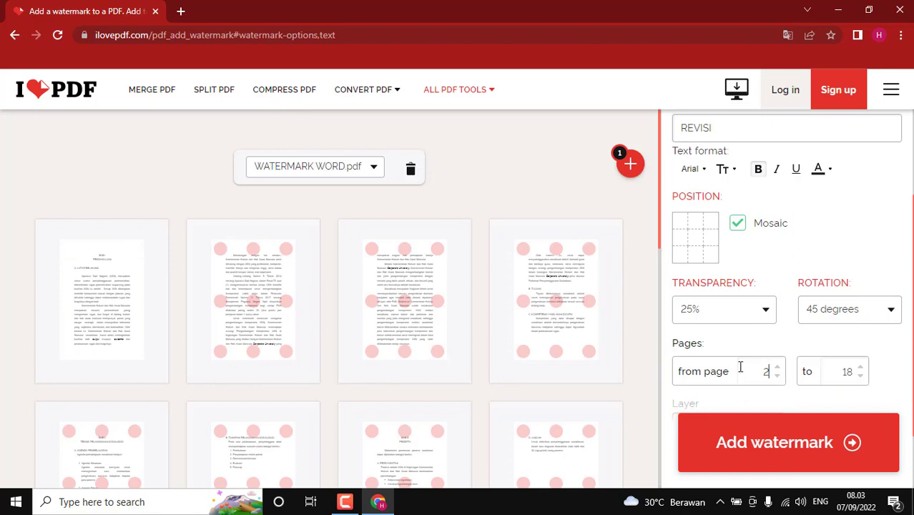
scroll(876, 371, down, 1)
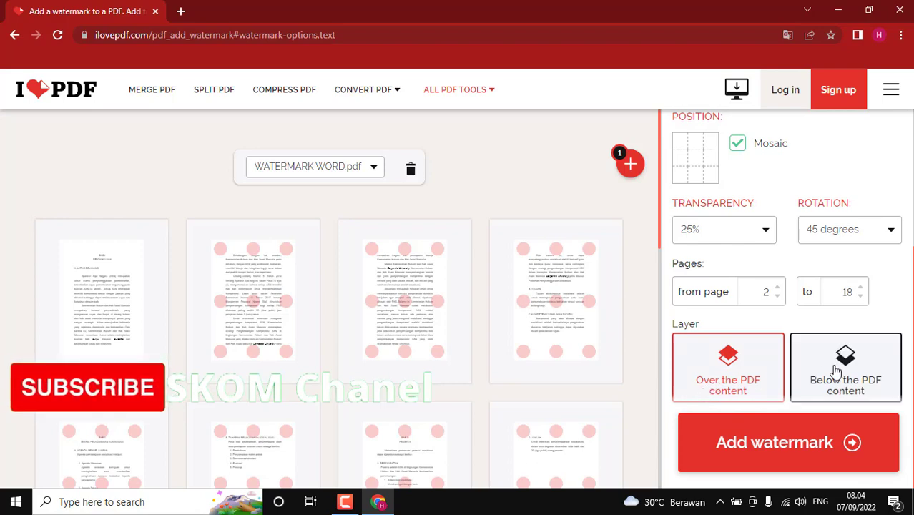
click(873, 366)
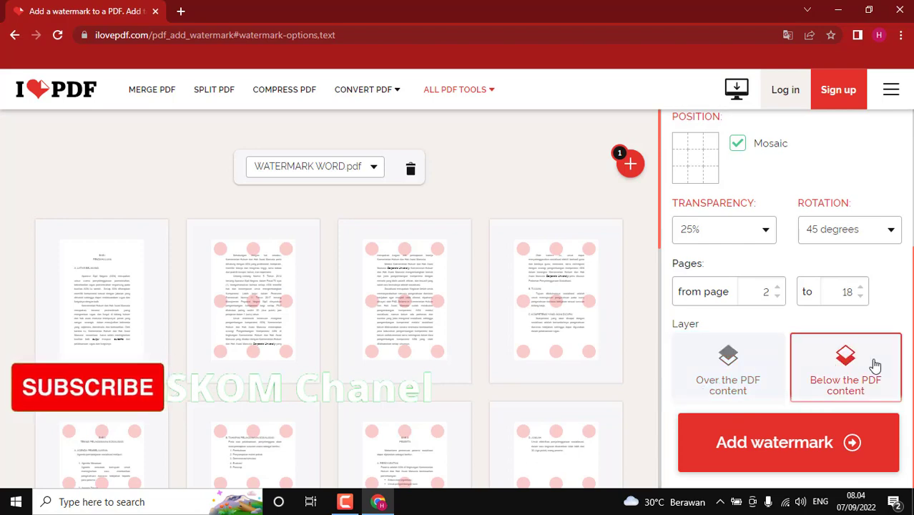
scroll(854, 369, up, 3)
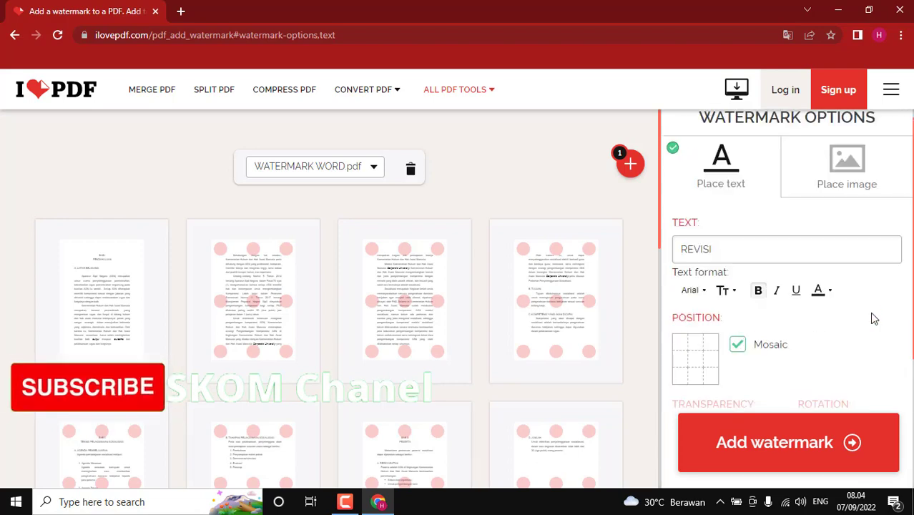
scroll(867, 299, down, 3)
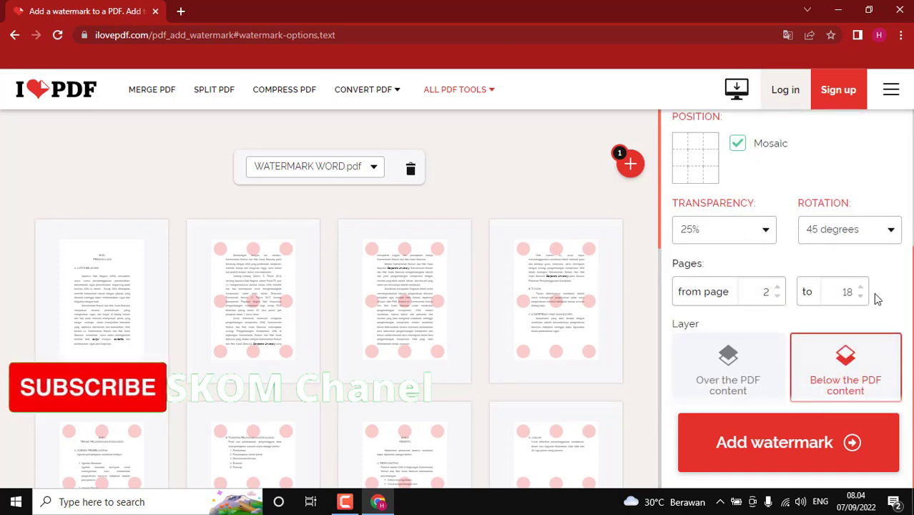
Add the watermark to the PDF and open the downloaded result
click(775, 443)
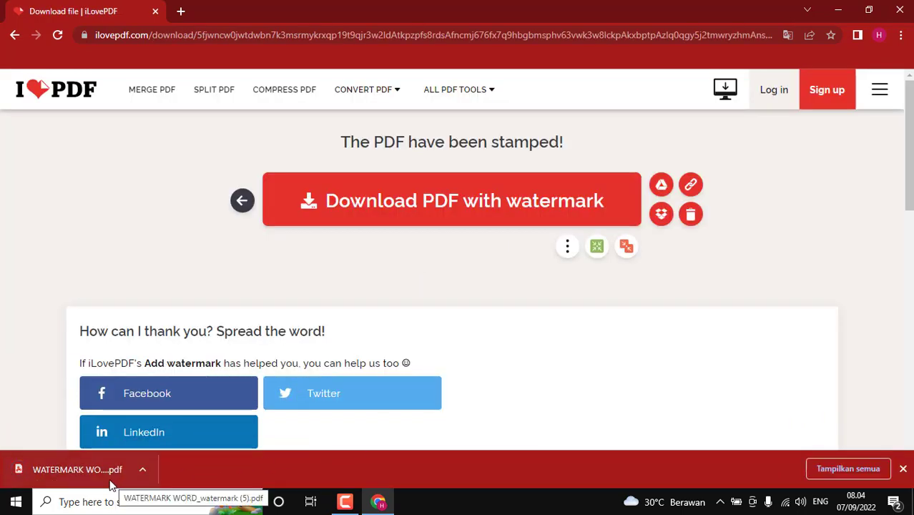
click(79, 466)
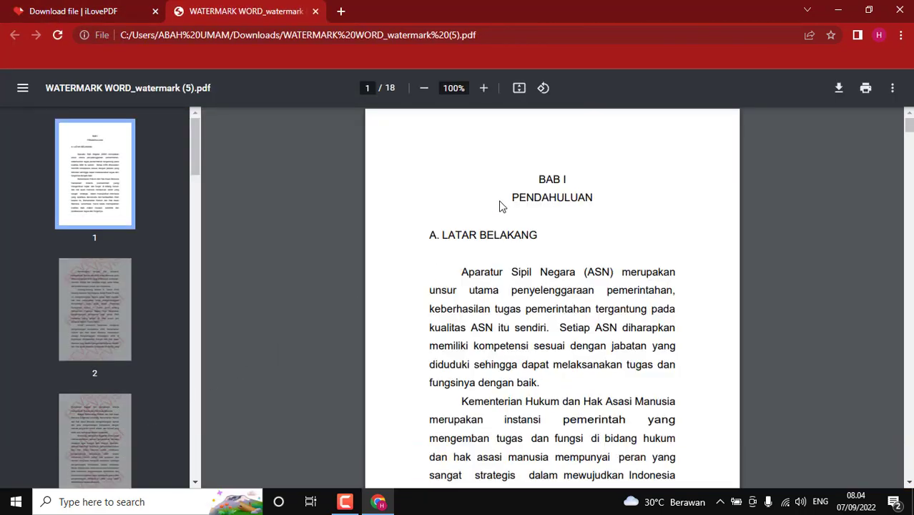
Examine the first pages of the watermarked PDF to check how the REVISI watermark is placed
scroll(502, 214, down, 3)
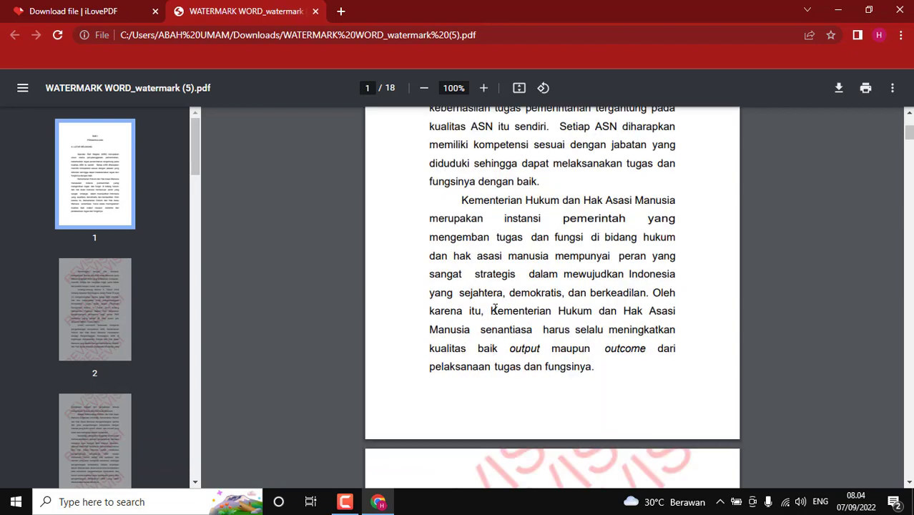
scroll(567, 283, down, 5)
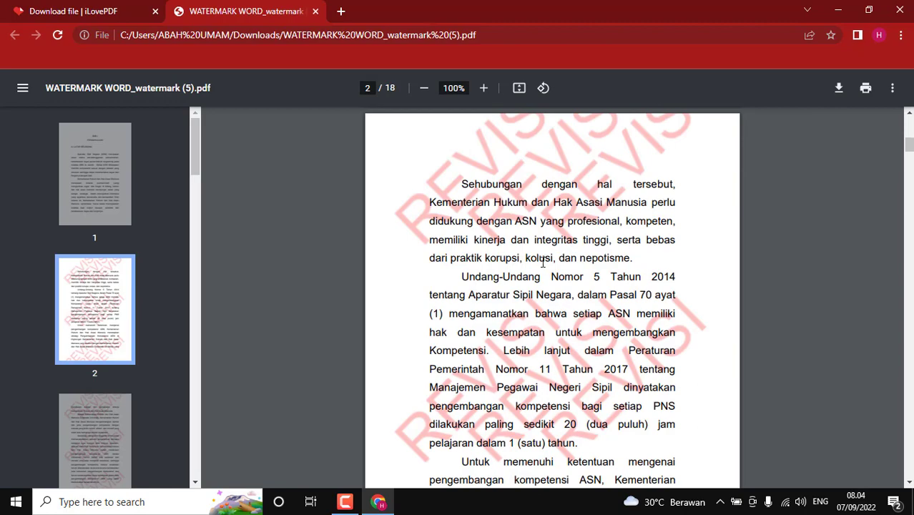
scroll(543, 262, up, 1)
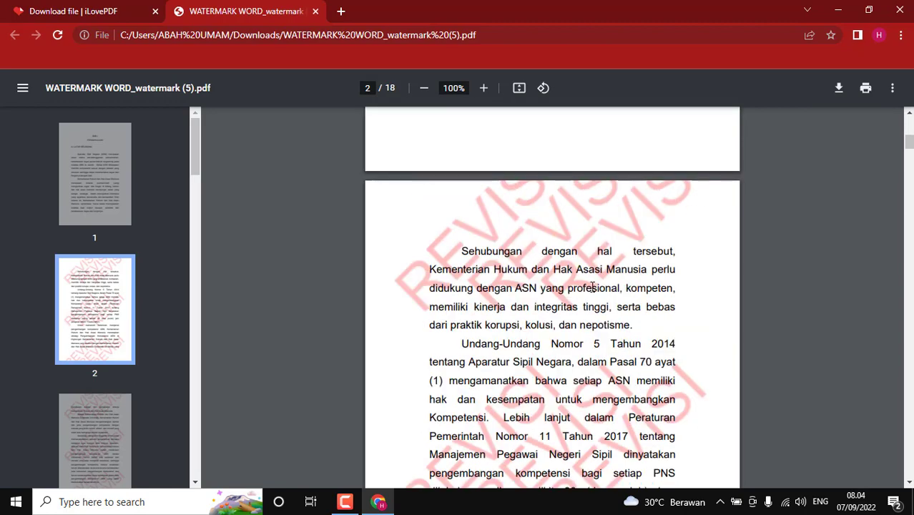
scroll(598, 260, down, 4)
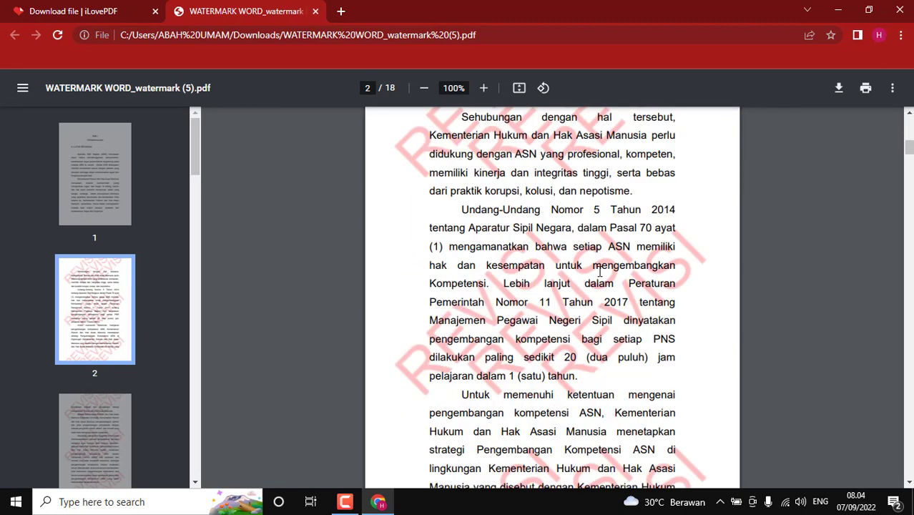
scroll(596, 275, up, 4)
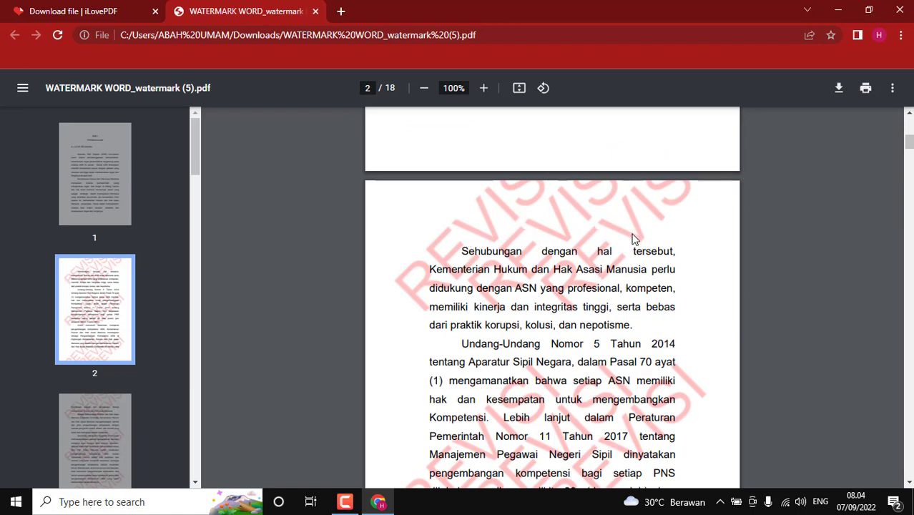
scroll(507, 251, down, 3)
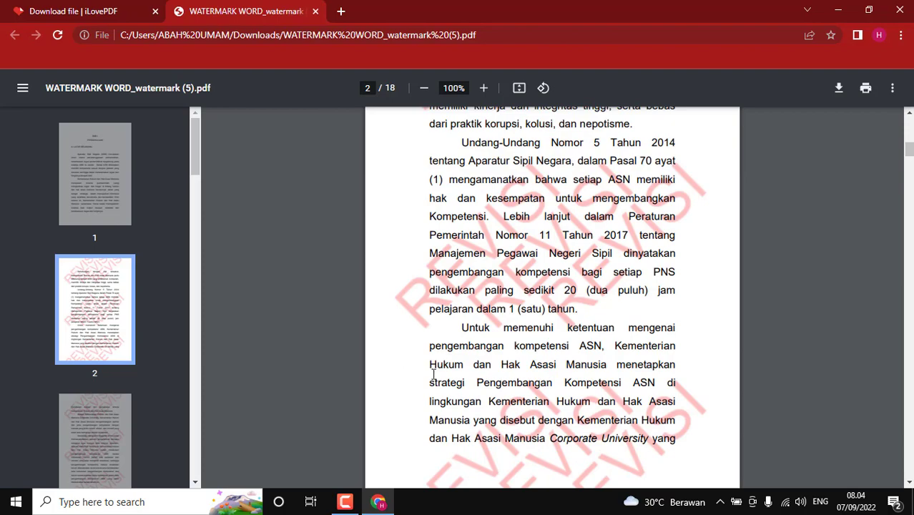
scroll(512, 386, down, 17)
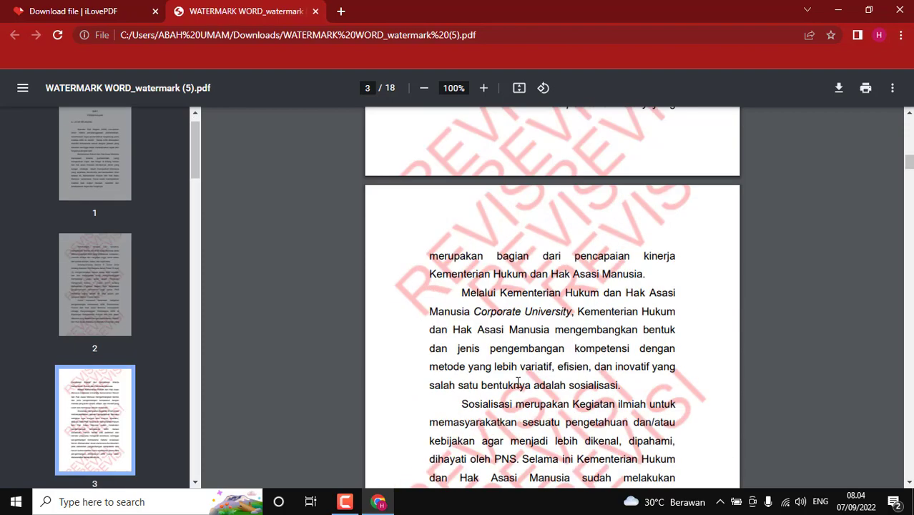
scroll(518, 381, down, 2)
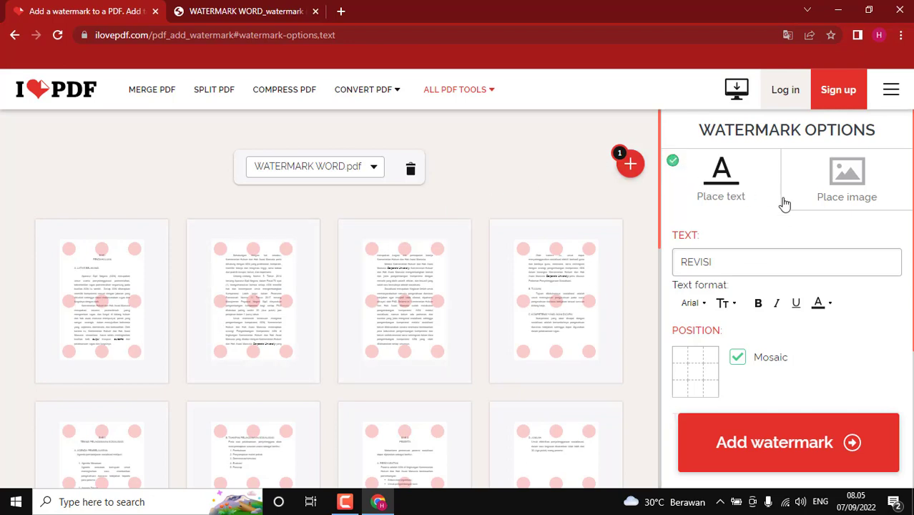
Switch to an image watermark, choose the SKOM FUND picture and place it once at the page centre
click(843, 192)
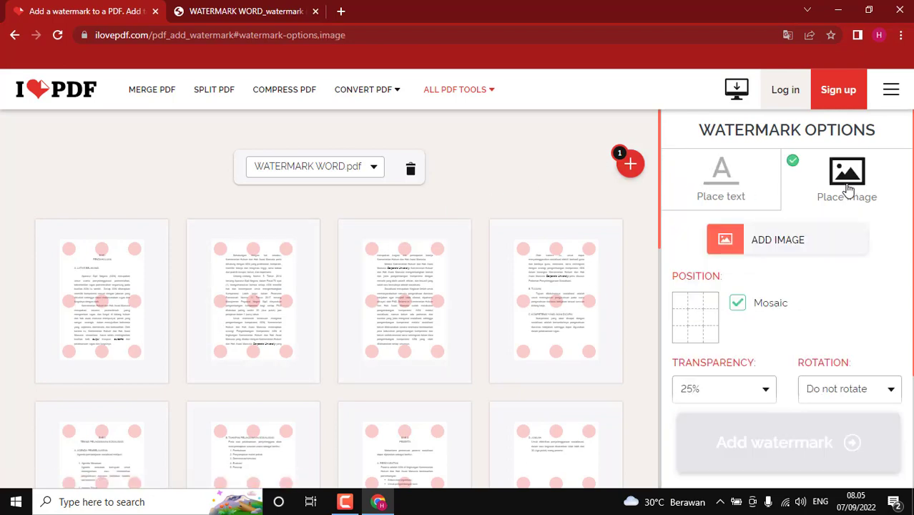
click(794, 245)
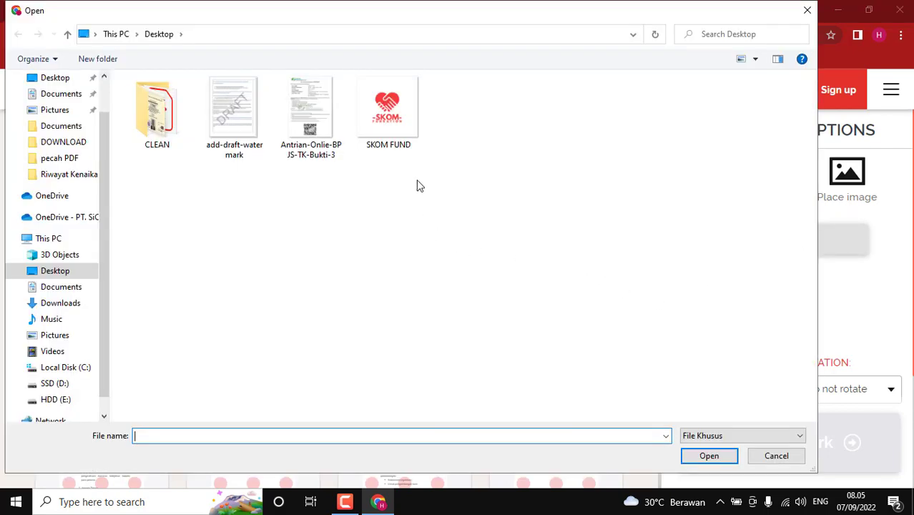
double_click(399, 127)
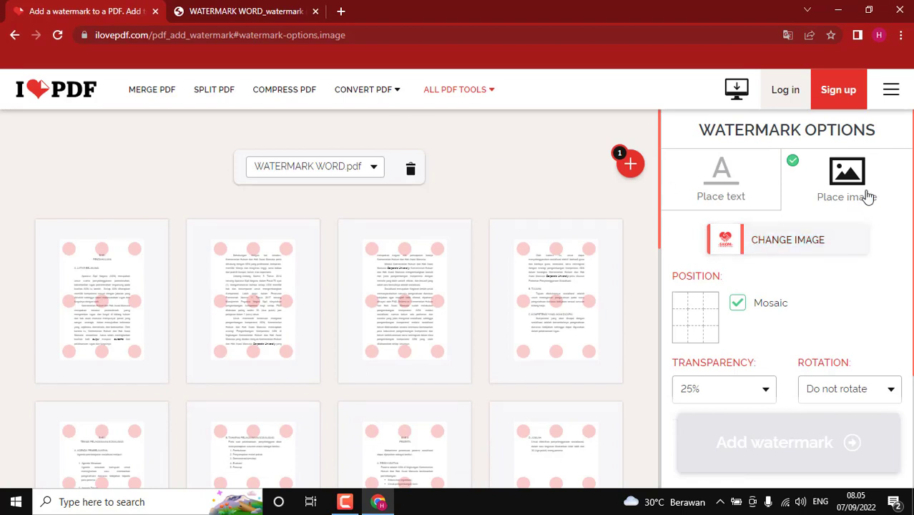
click(701, 321)
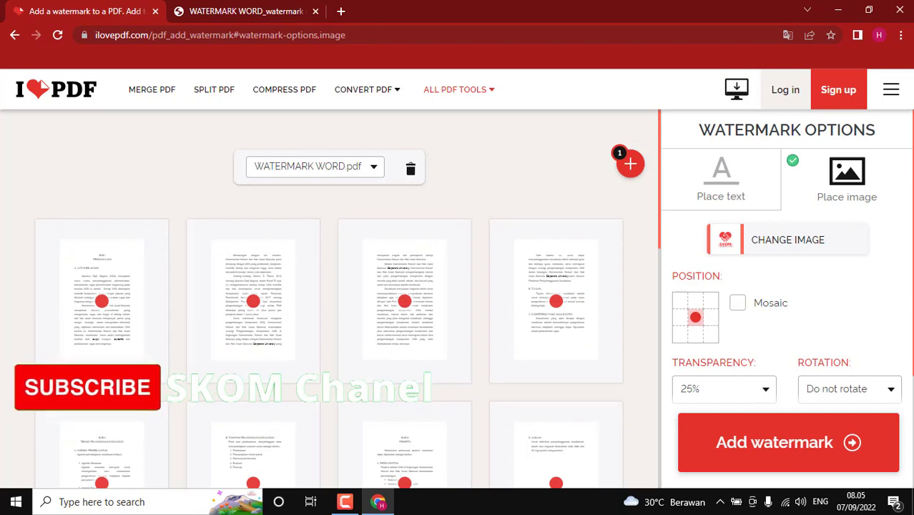
Keep the image watermark unrotated, start it from page 2 and place it below the PDF content
scroll(906, 301, down, 3)
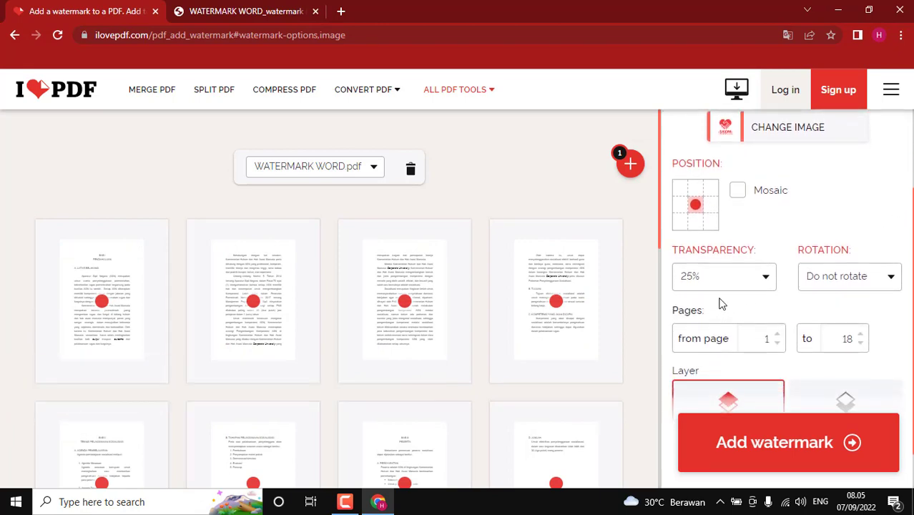
click(841, 275)
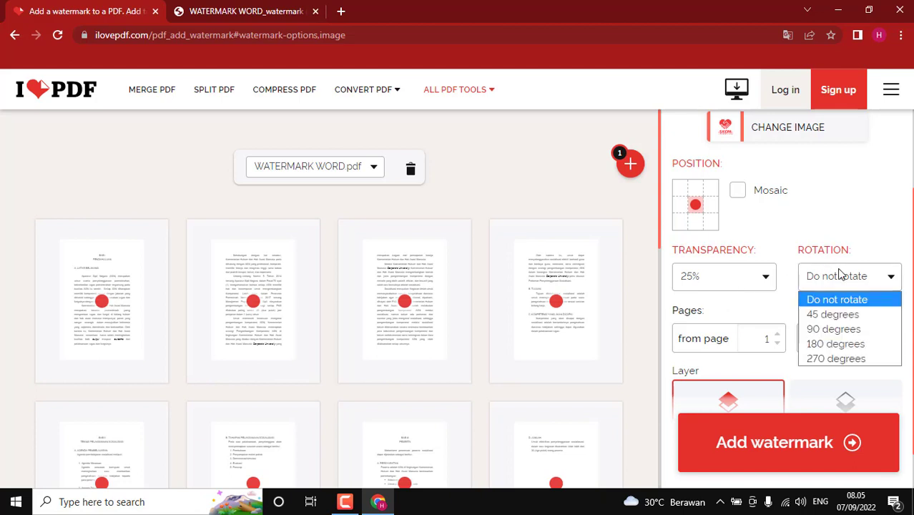
click(893, 193)
scroll(813, 325, down, 1)
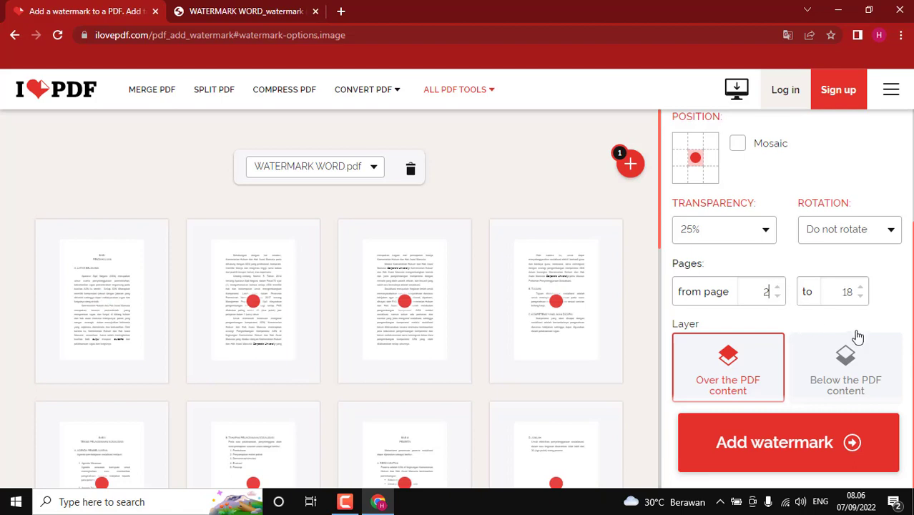
click(845, 368)
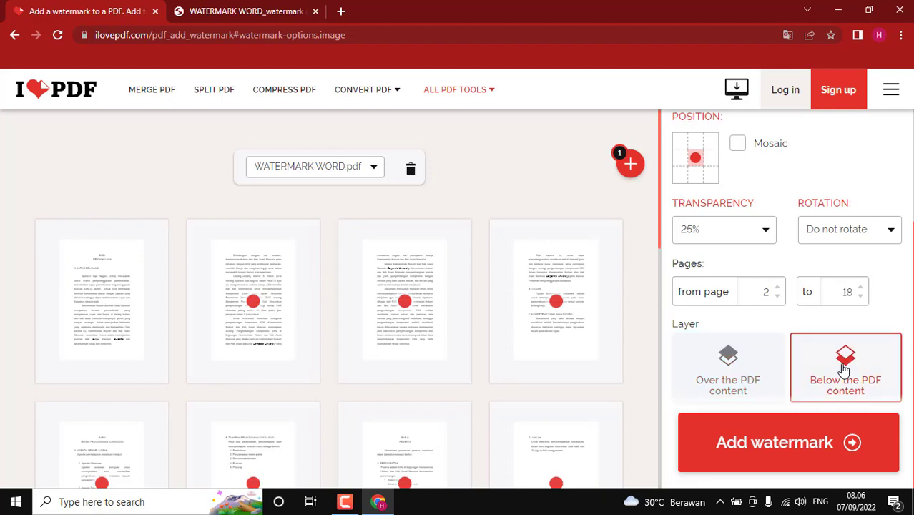
Add the image watermark to the PDF and open the downloaded result to check the logo on pages 2 and 3
click(811, 451)
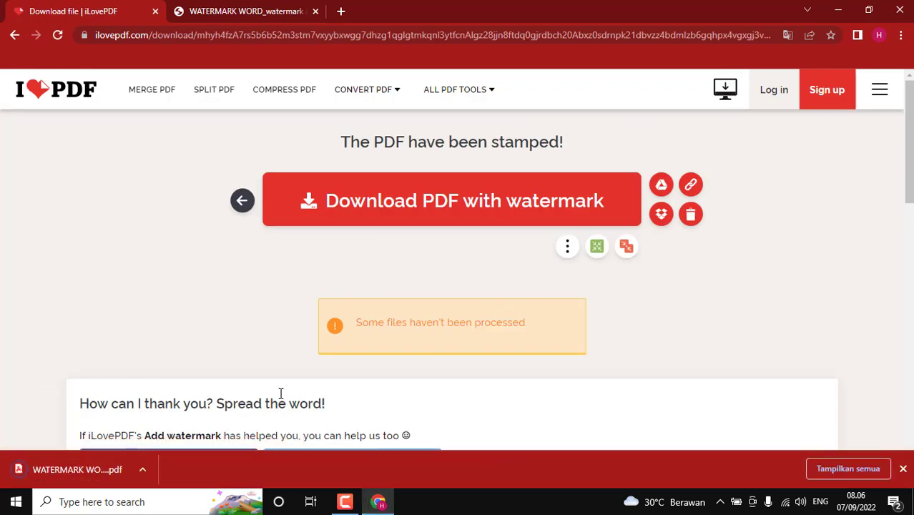
click(73, 466)
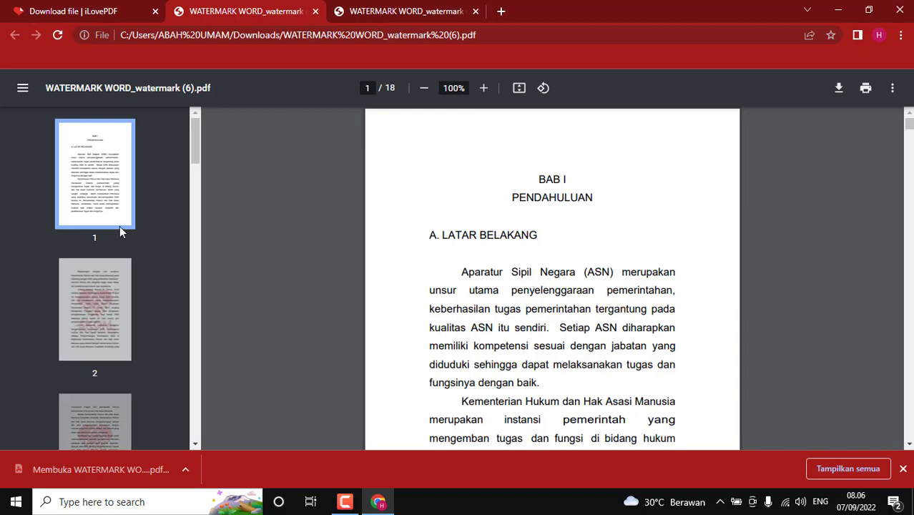
scroll(537, 248, down, 4)
click(110, 300)
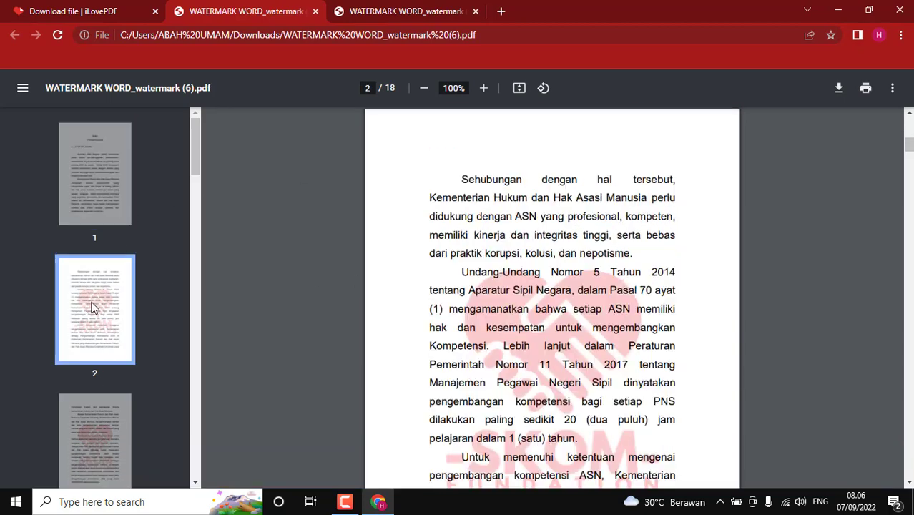
scroll(642, 259, down, 1)
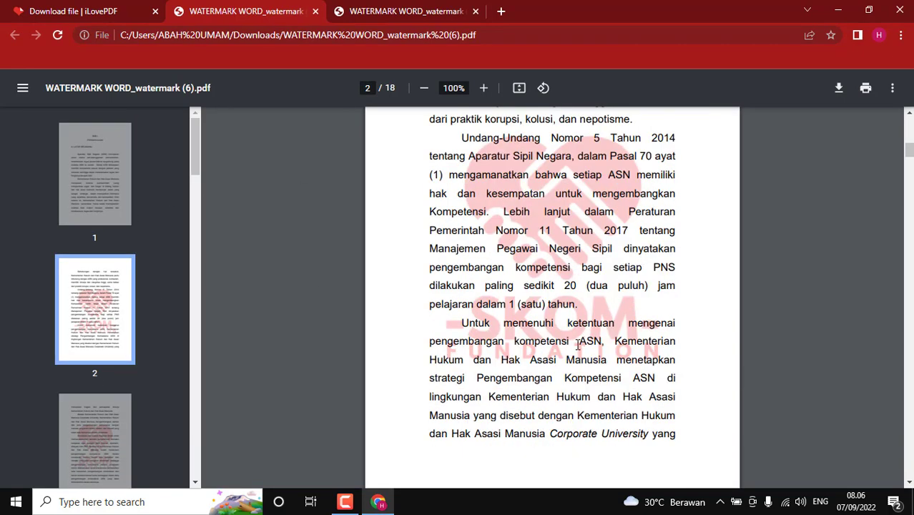
scroll(517, 356, up, 1)
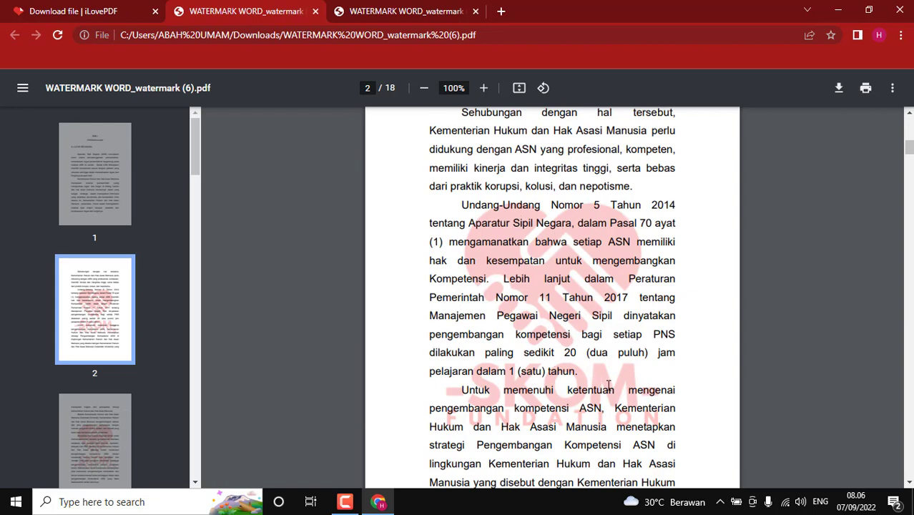
scroll(616, 268, down, 2)
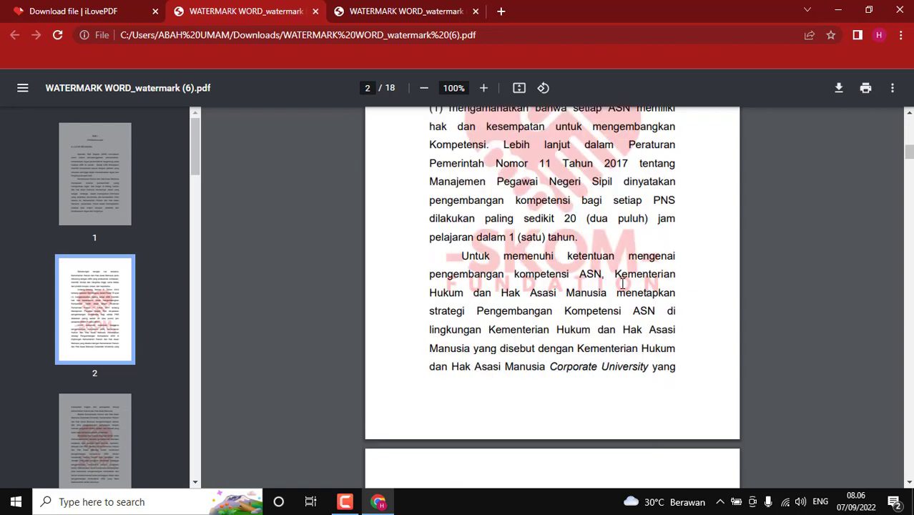
scroll(498, 277, down, 9)
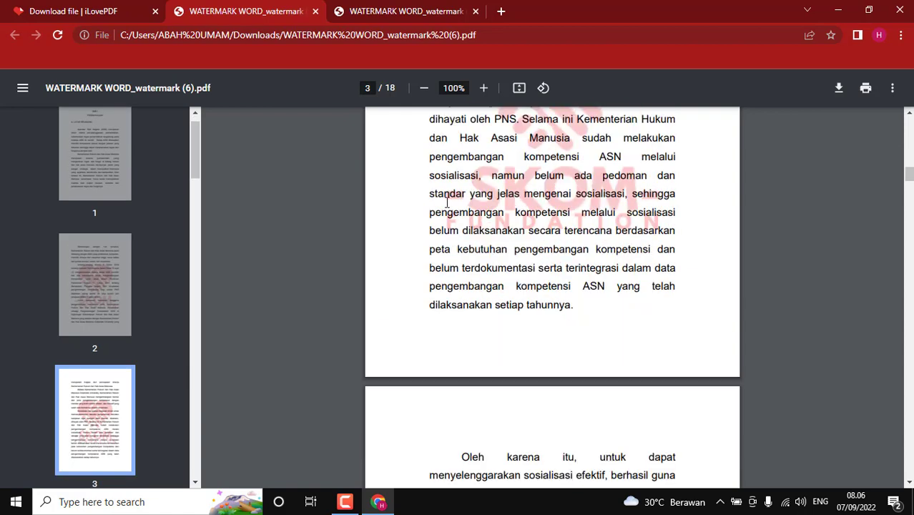
Close the watermarked PDFs along with the browser, and open the WATERMARK WORD document from the desktop in Word
click(316, 12)
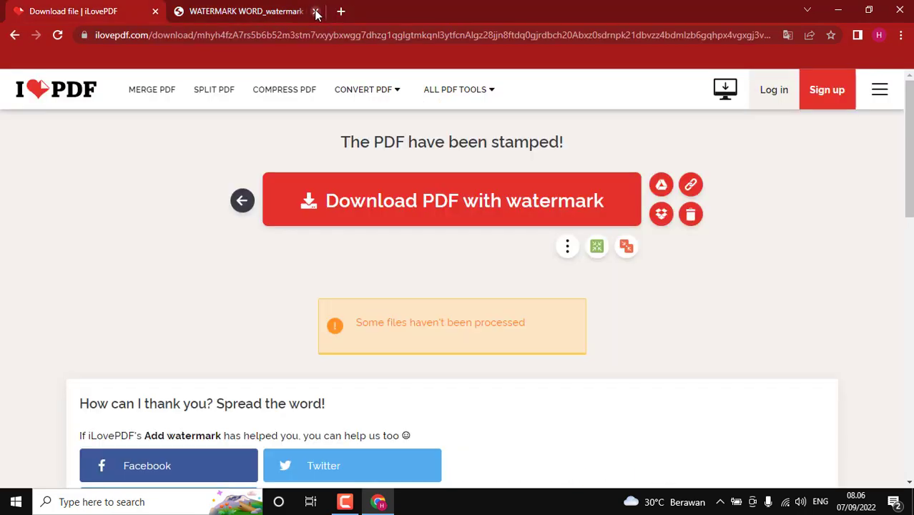
click(316, 12)
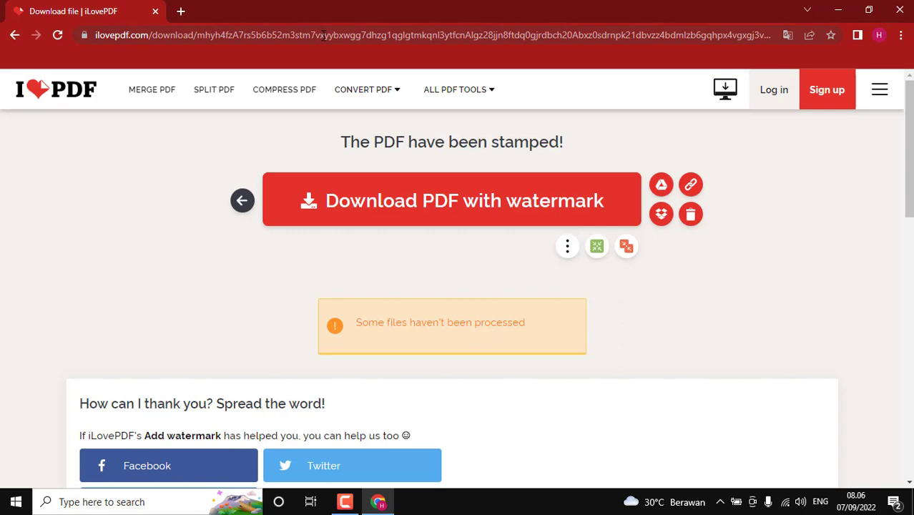
click(899, 10)
click(364, 294)
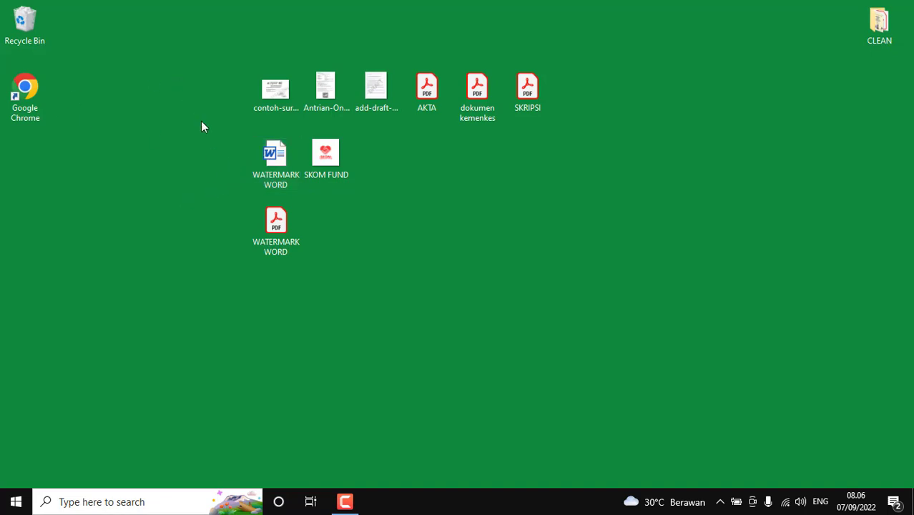
double_click(280, 162)
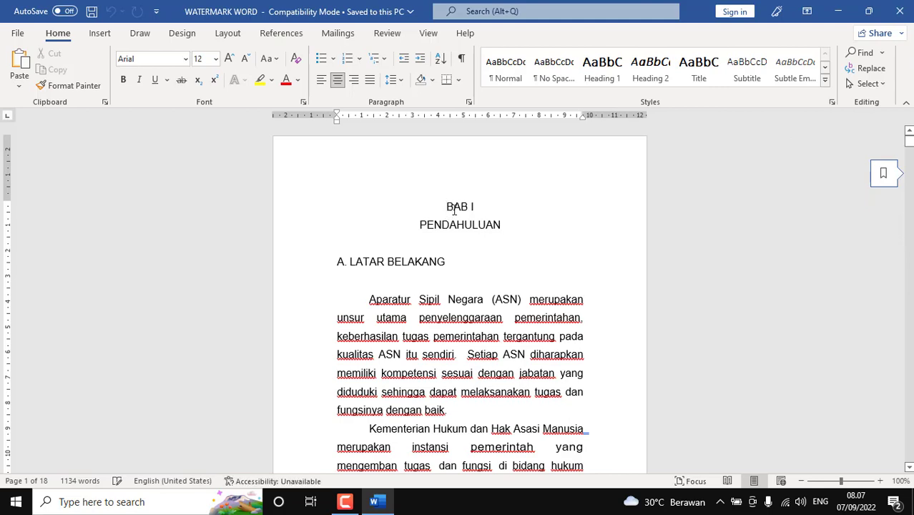
scroll(451, 212, down, 3)
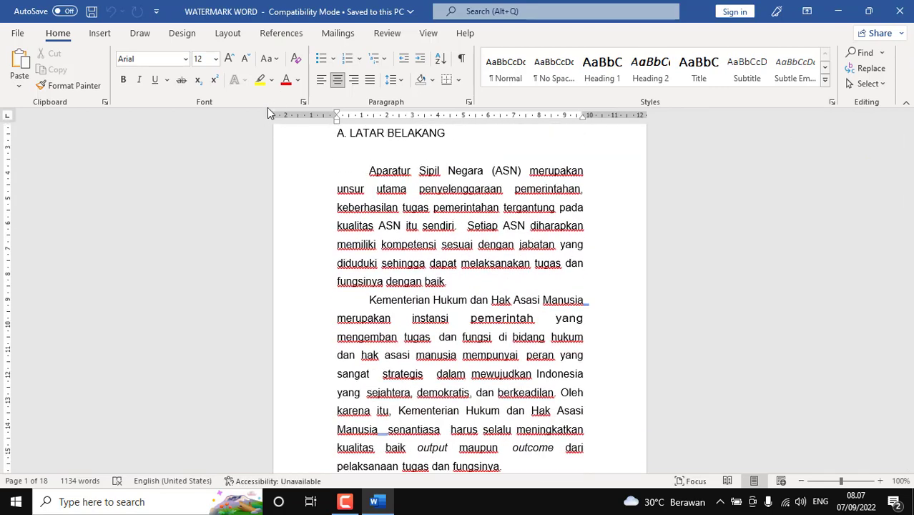
Apply the built-in URGENT 1 watermark to the document
click(183, 33)
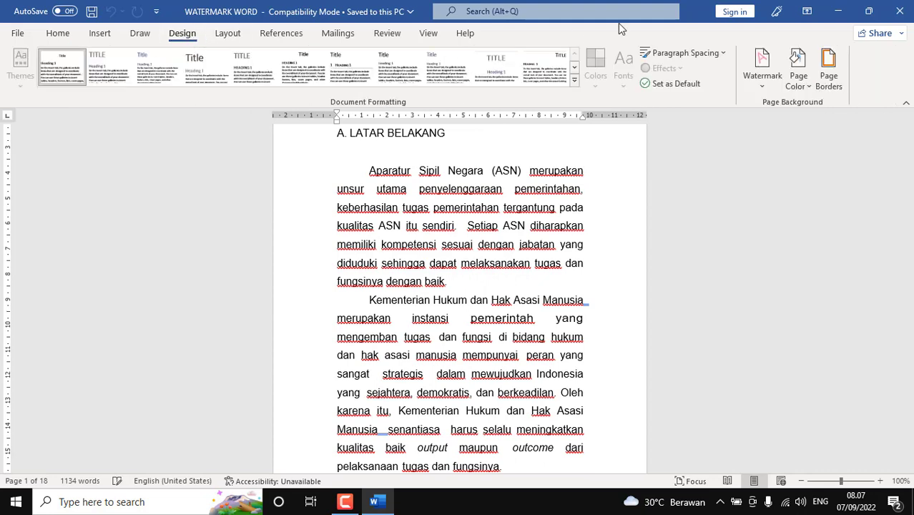
click(758, 85)
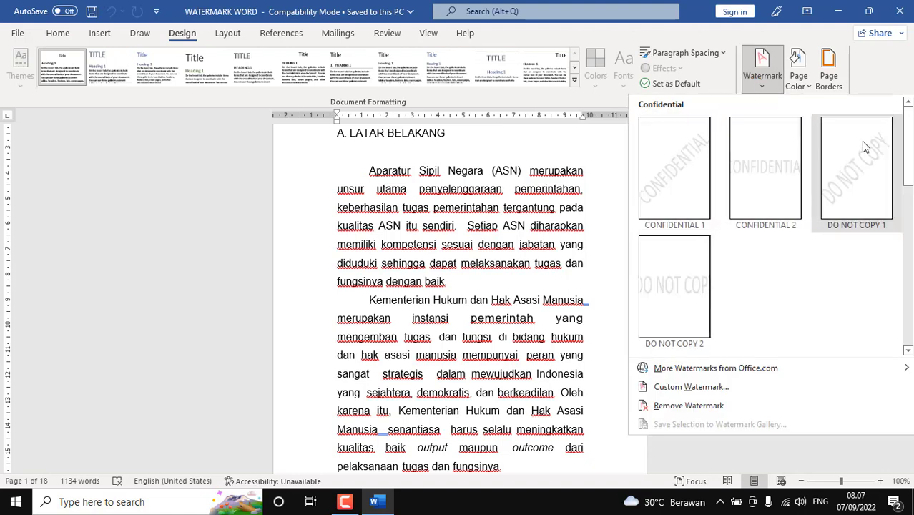
scroll(863, 146, down, 5)
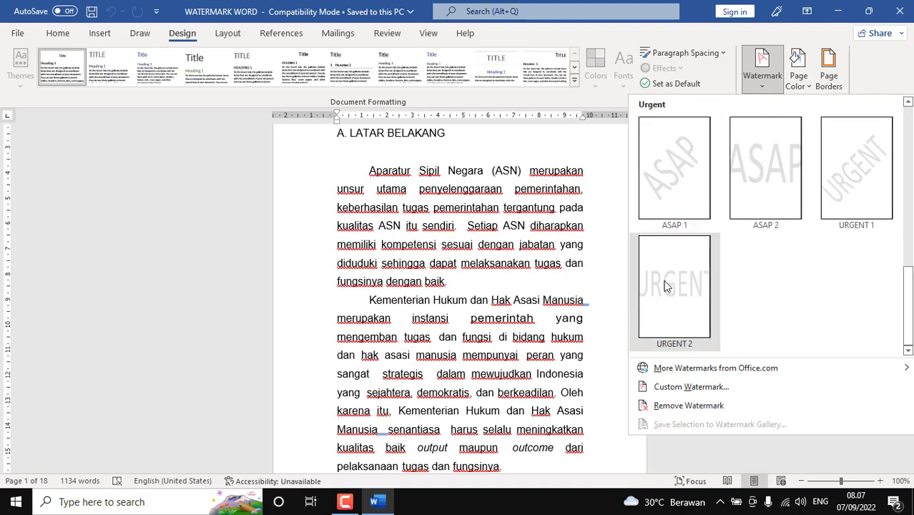
scroll(691, 202, up, 5)
scroll(708, 243, down, 5)
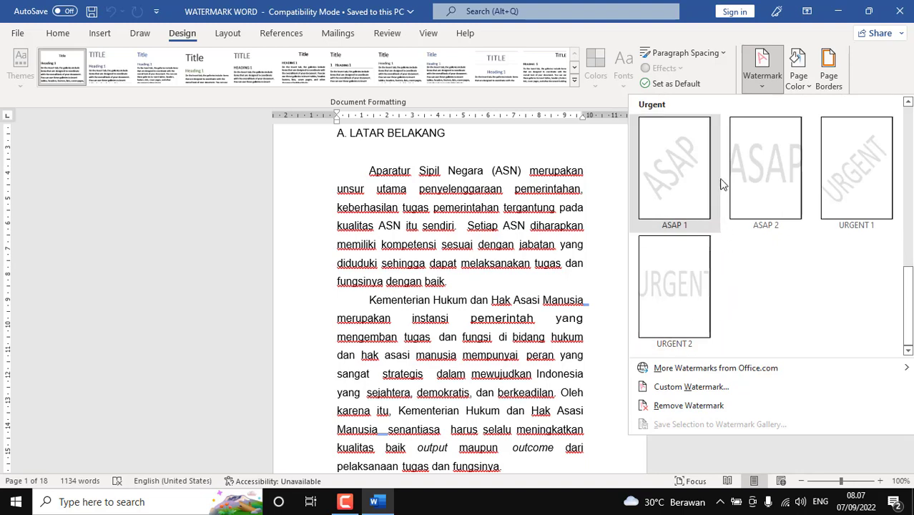
click(833, 172)
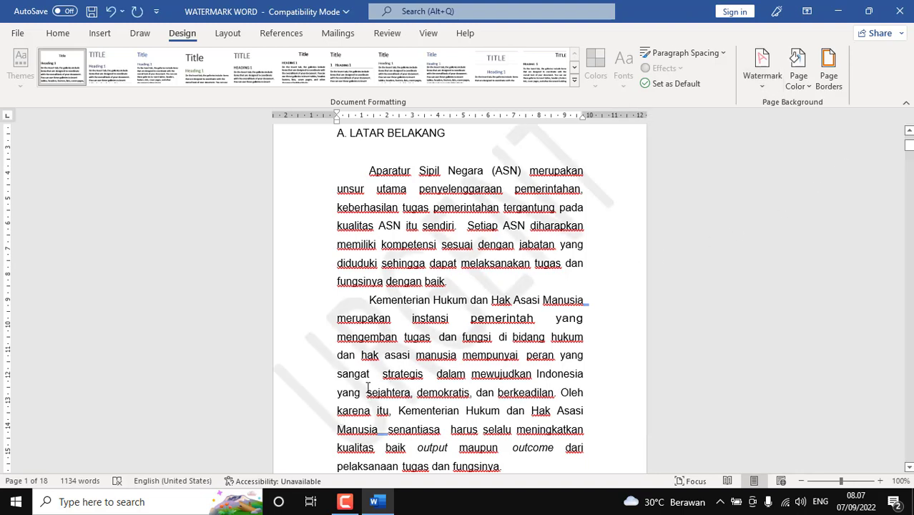
Customize the URGENT text watermark with red colour and horizontal layout, and apply it
click(758, 82)
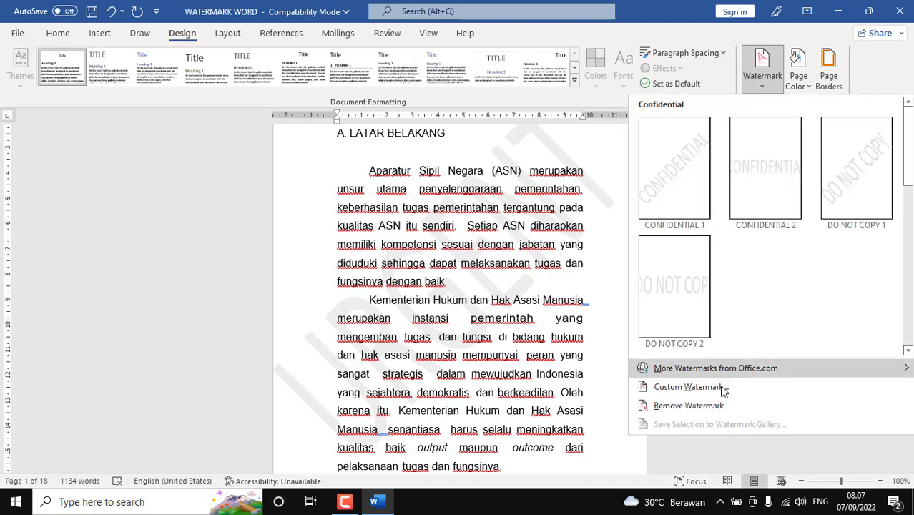
click(767, 83)
click(765, 81)
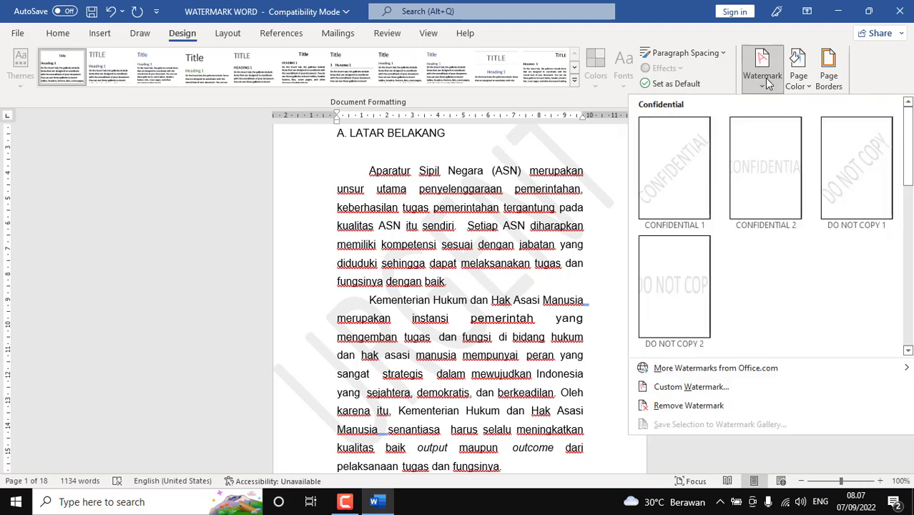
click(671, 386)
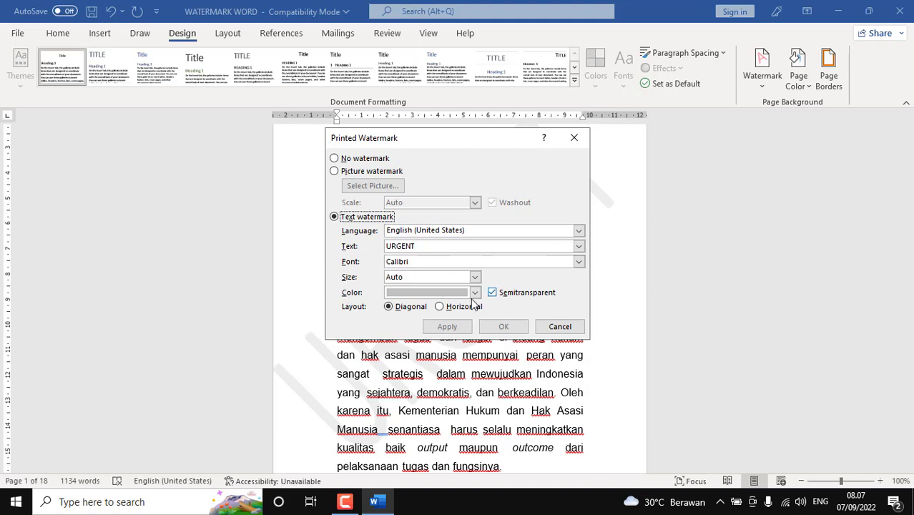
click(475, 278)
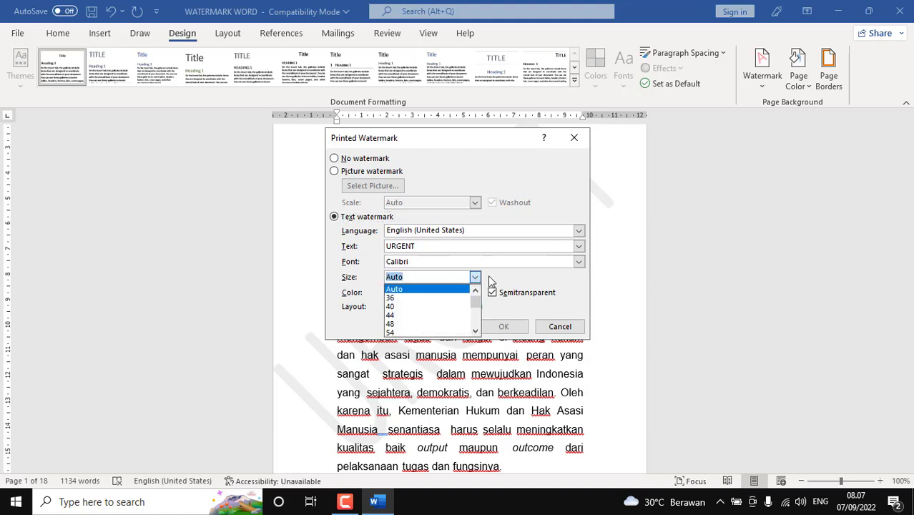
click(504, 278)
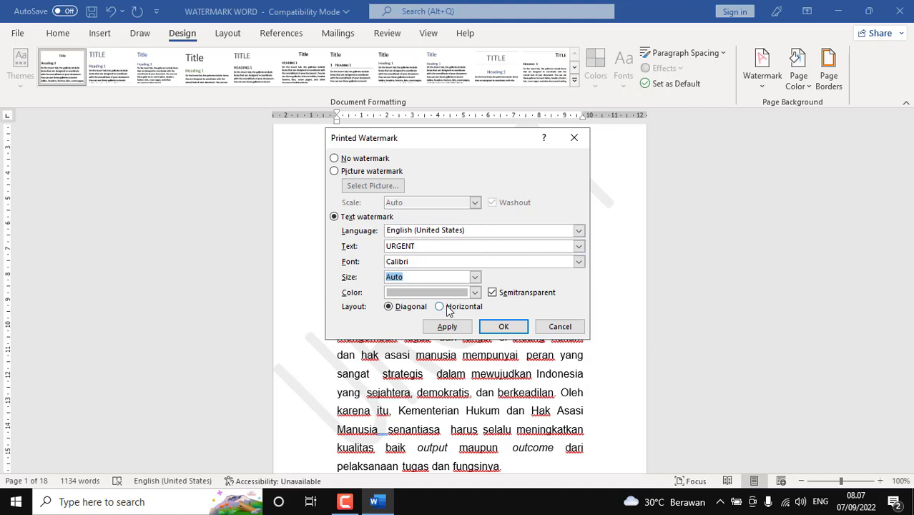
click(417, 293)
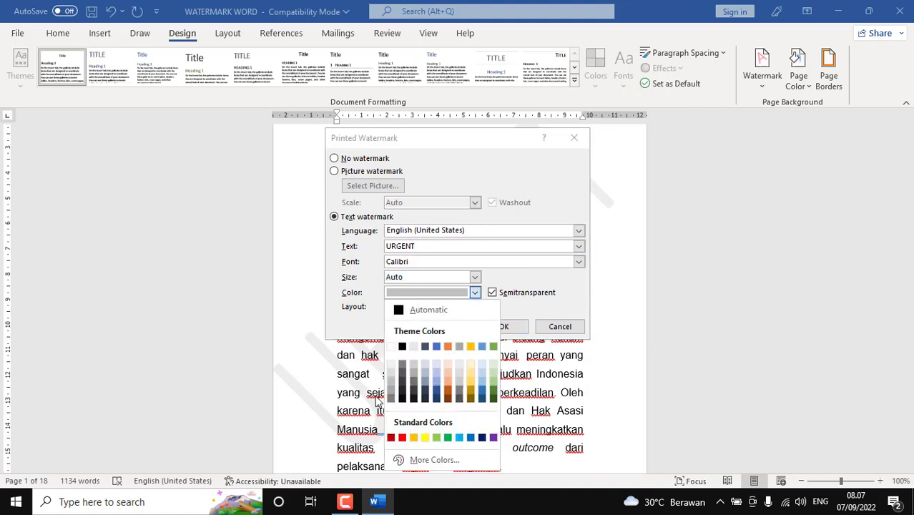
click(402, 436)
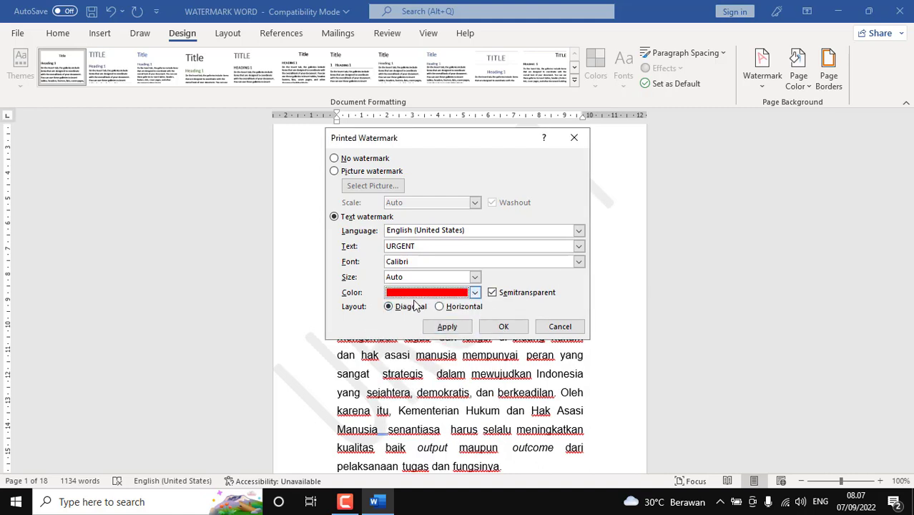
click(441, 307)
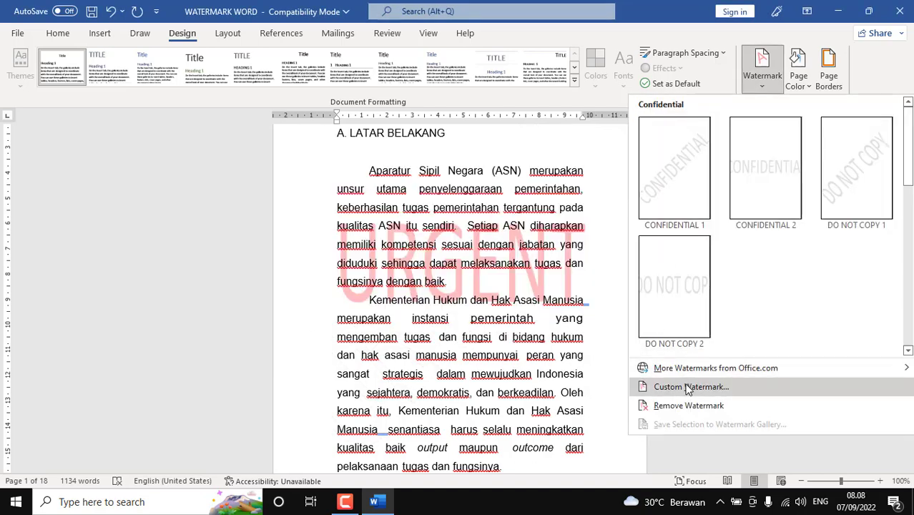
Switch the custom watermark to a picture watermark and choose the SKOM FUND.png image from the Desktop folder
click(686, 388)
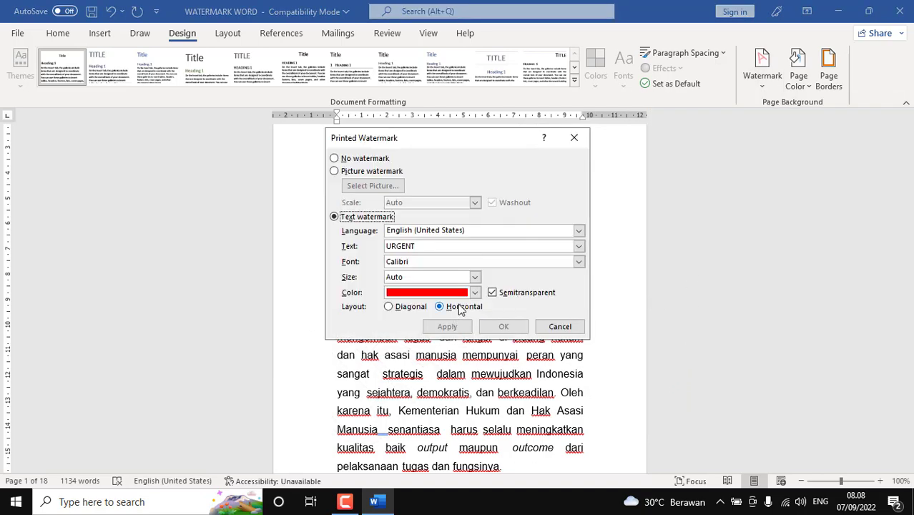
click(366, 173)
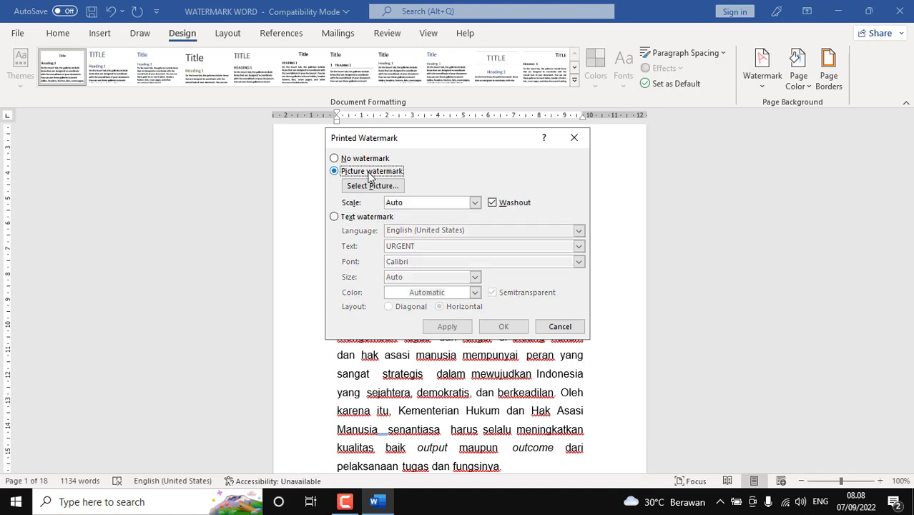
click(373, 186)
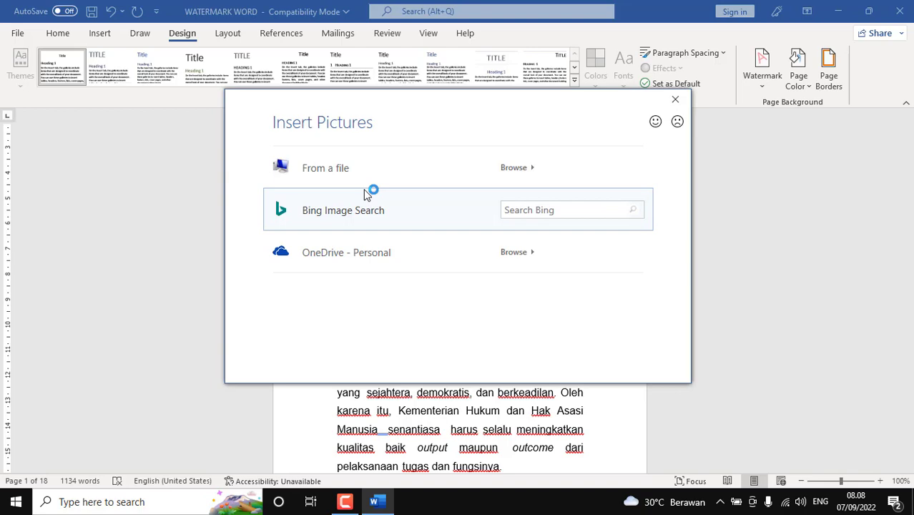
click(375, 156)
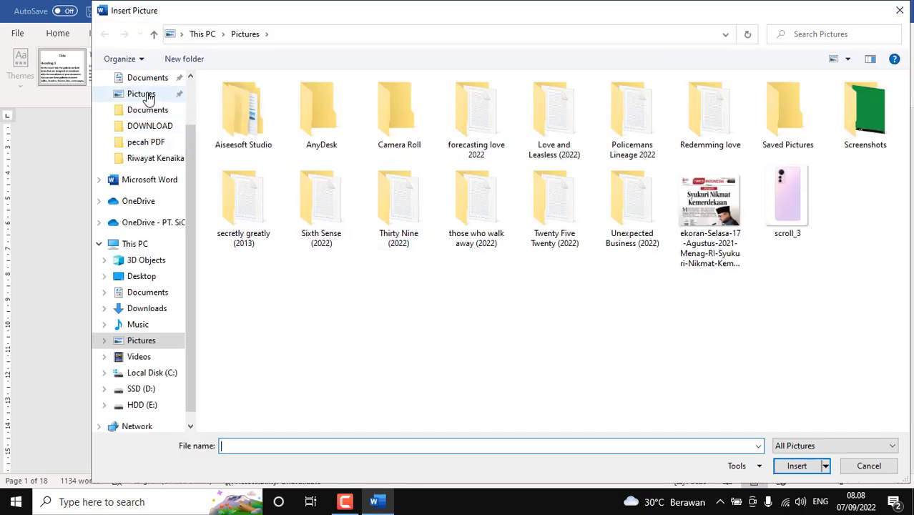
scroll(139, 122, up, 2)
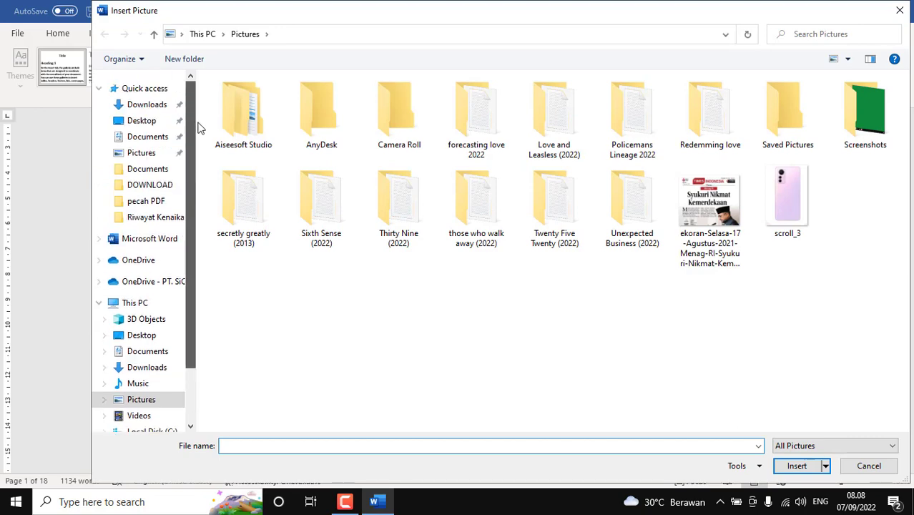
click(140, 121)
double_click(467, 107)
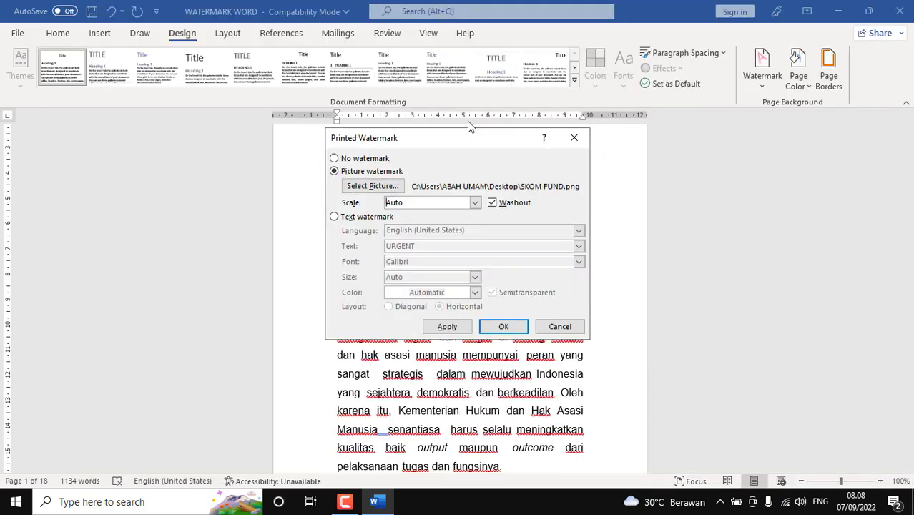
Apply the SKOM FUND picture watermark with Auto scale and Washout on, and check how it looks on page 2
click(474, 203)
click(552, 203)
click(484, 327)
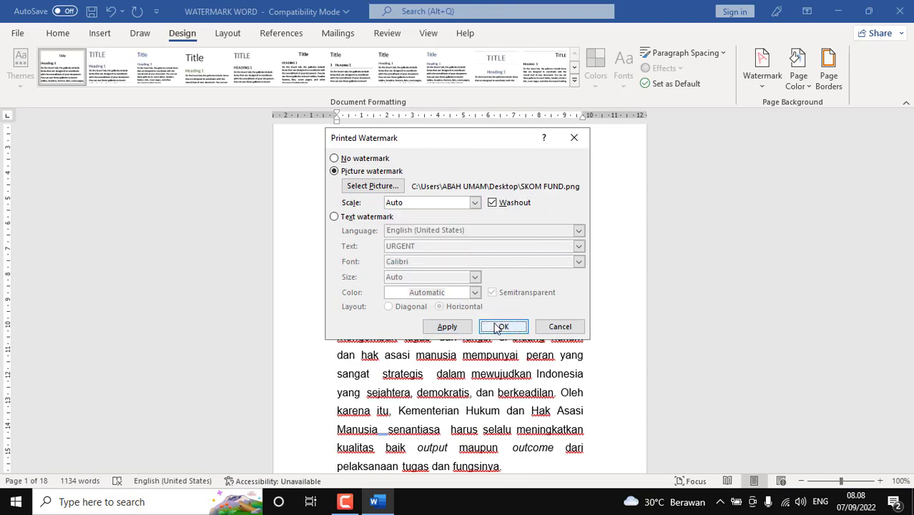
scroll(504, 318, down, 5)
scroll(508, 308, down, 10)
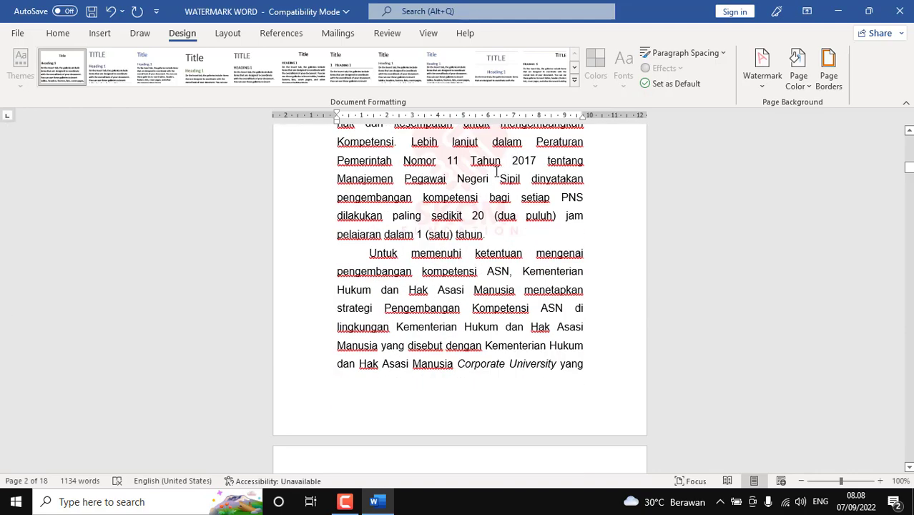
scroll(494, 186, up, 3)
scroll(477, 363, up, 3)
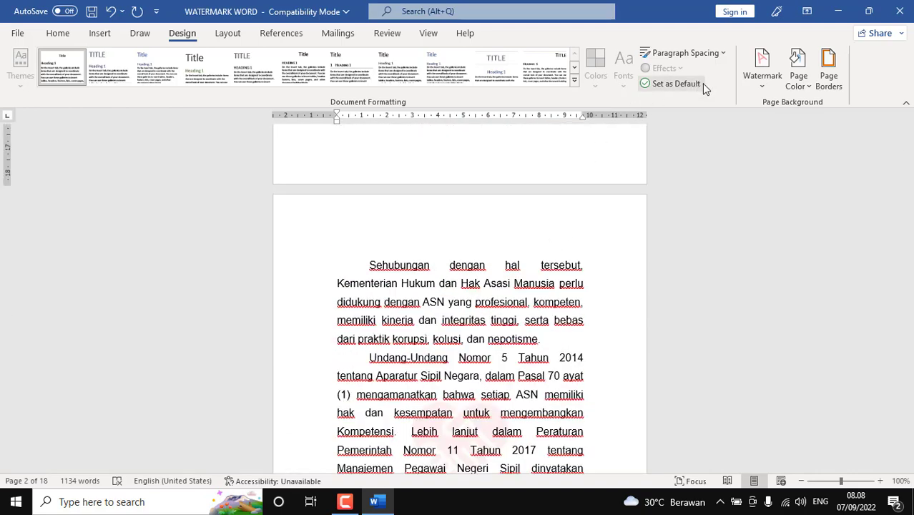
click(760, 78)
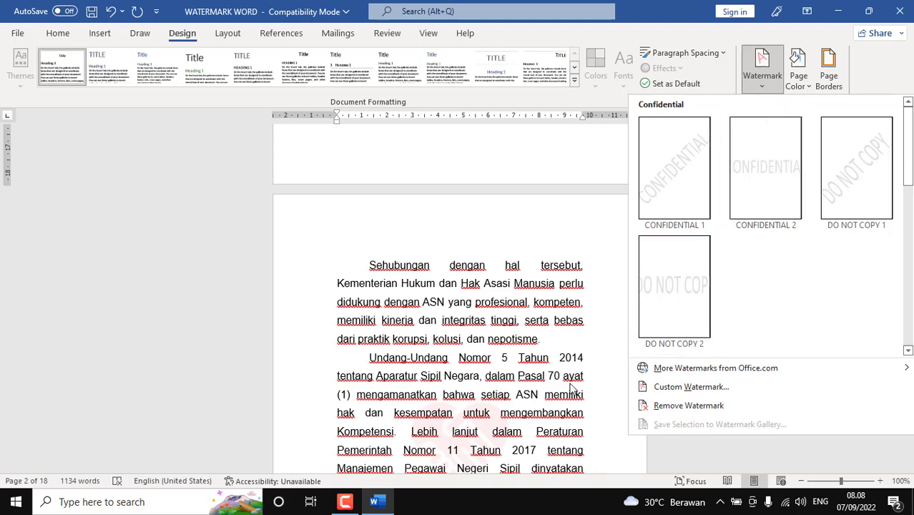
click(452, 342)
scroll(484, 308, down, 4)
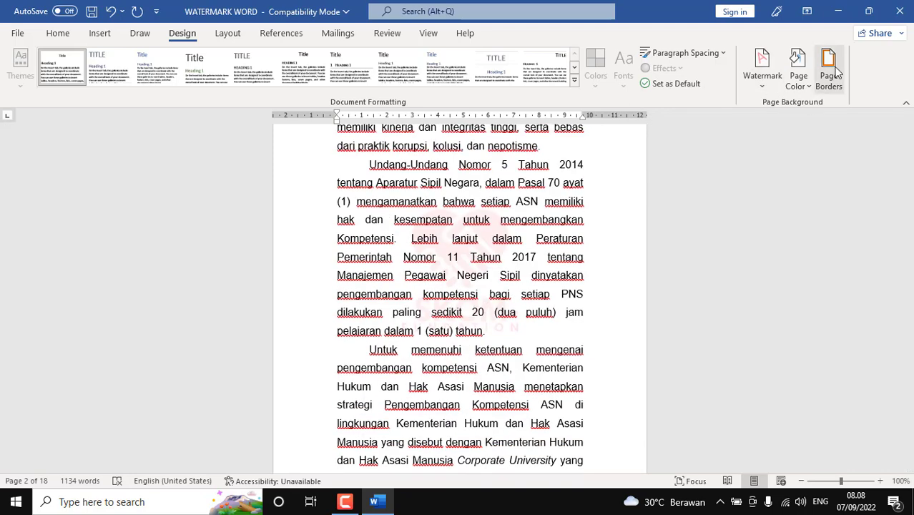
Set the picture watermark's scale to 150%, apply it, and check the enlarged logo on page 2
click(761, 72)
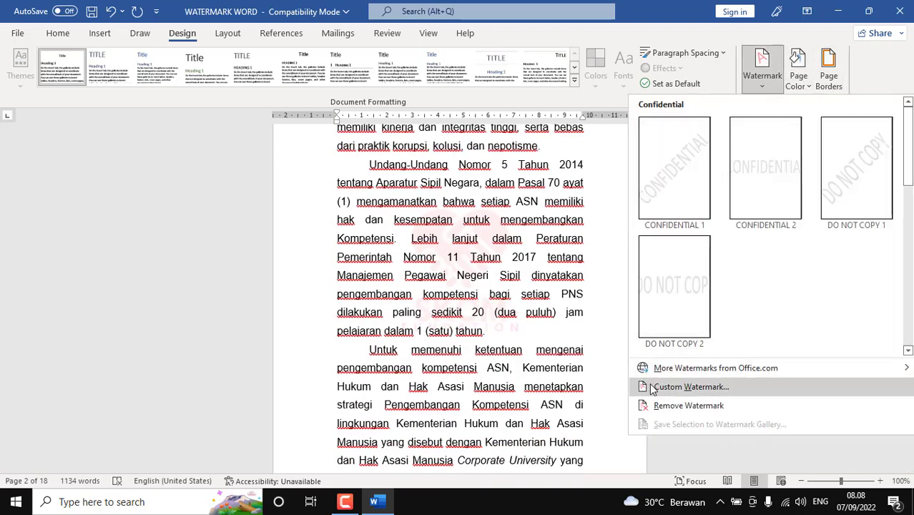
click(672, 386)
click(471, 202)
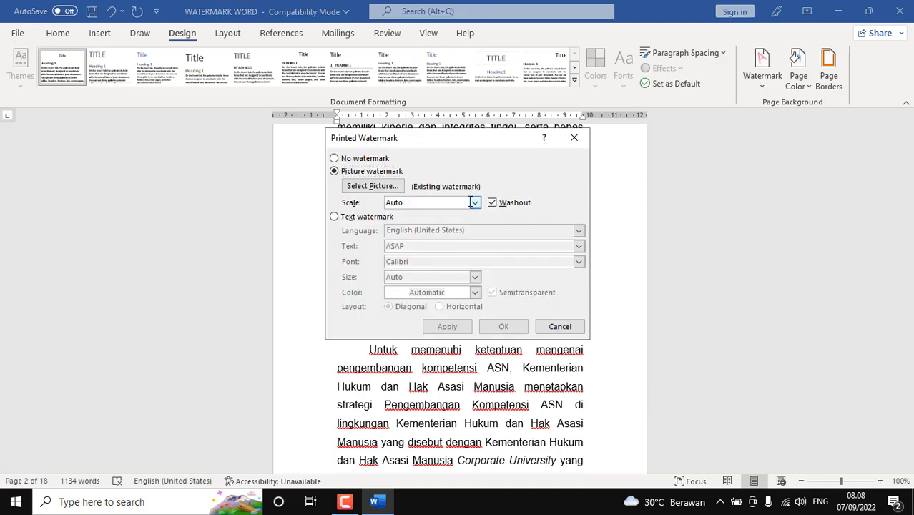
click(474, 203)
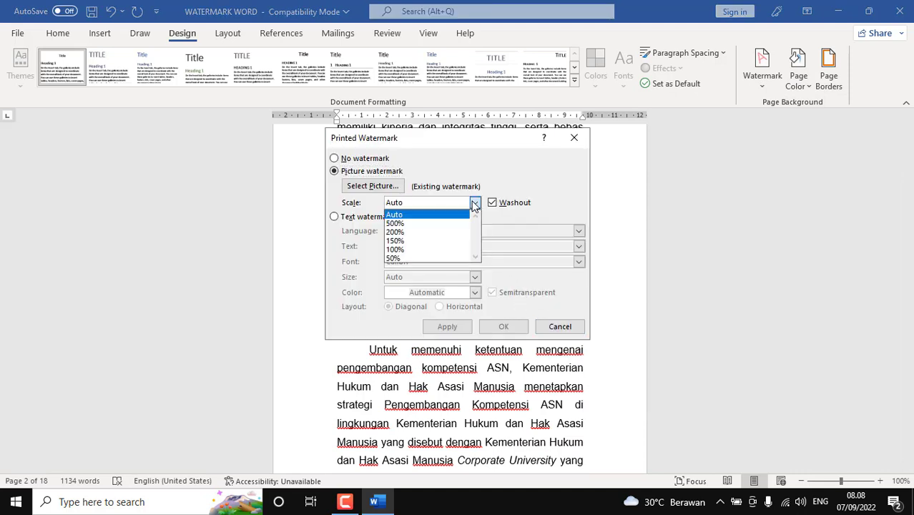
click(436, 238)
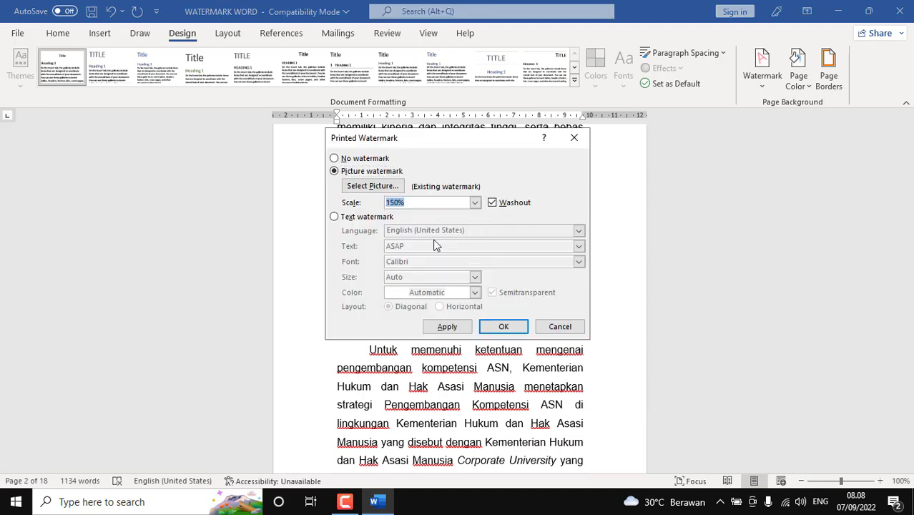
click(520, 328)
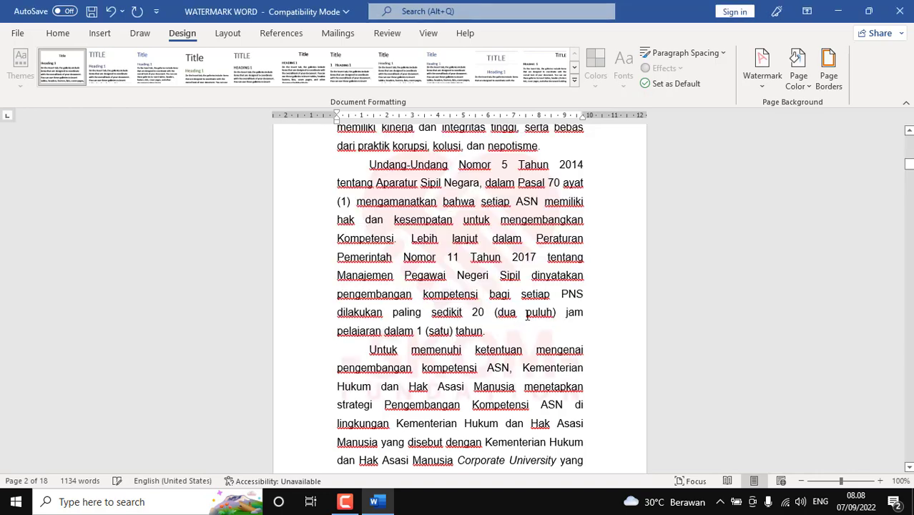
scroll(558, 223, down, 2)
scroll(557, 226, up, 1)
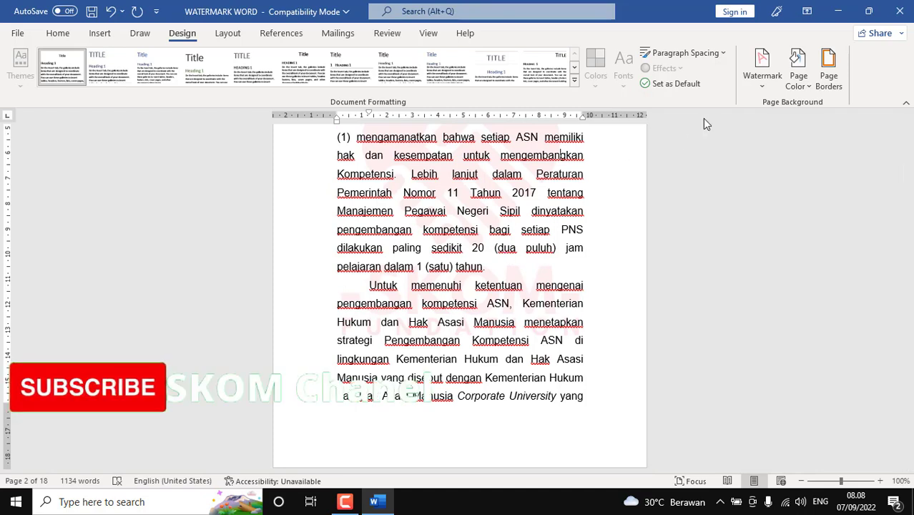
Turn off Washout for the picture watermark, apply the change, and check the logo on pages 2 and 3
click(758, 84)
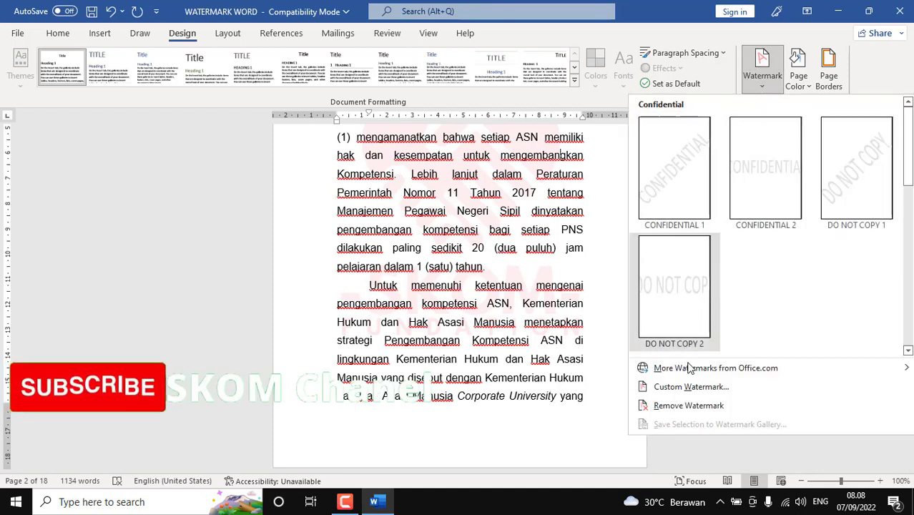
click(723, 381)
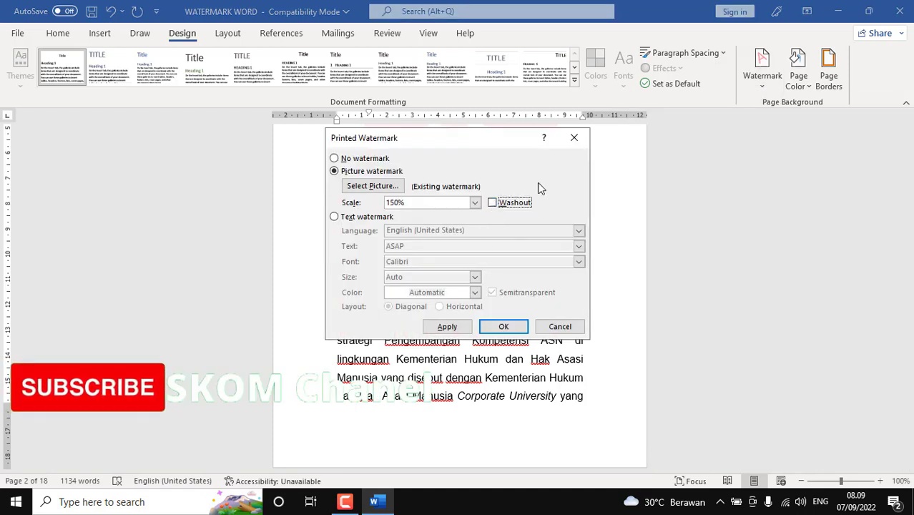
click(500, 326)
scroll(492, 330, up, 2)
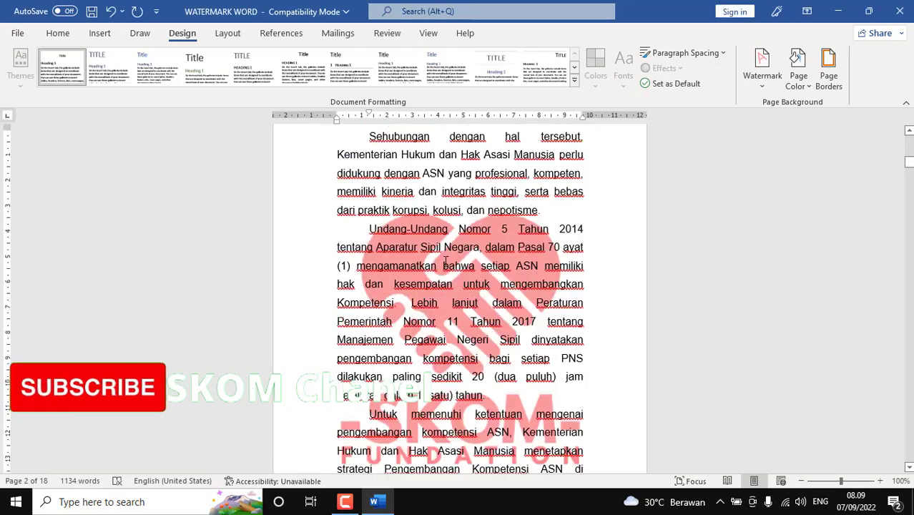
scroll(463, 246, down, 2)
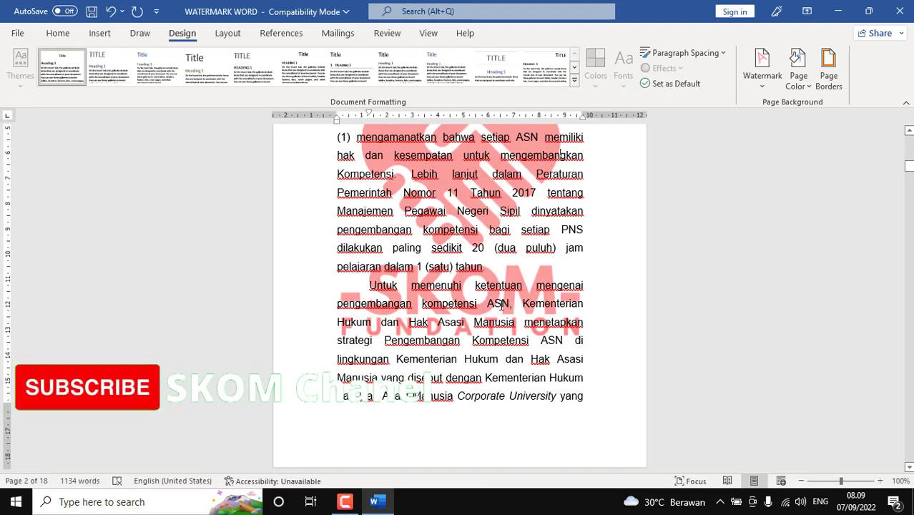
scroll(503, 304, down, 10)
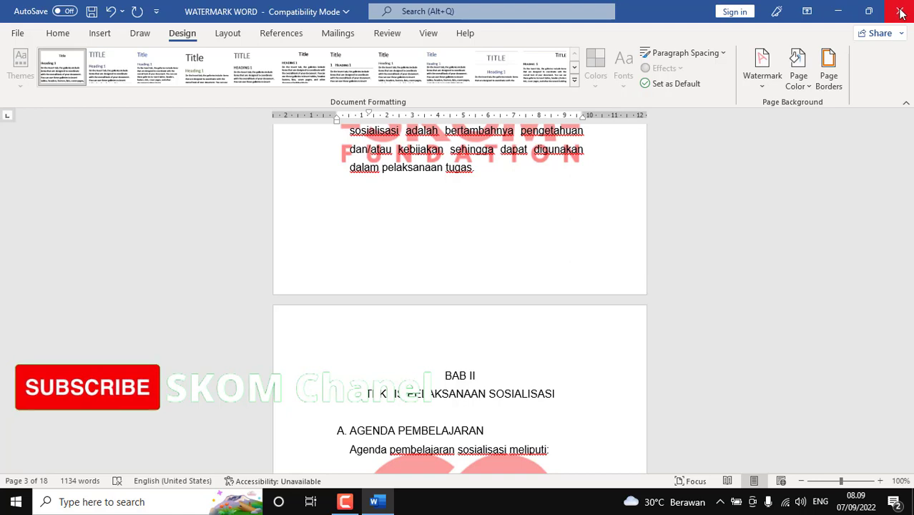
Close the WATERMARK WORD document without saving its changes
click(900, 12)
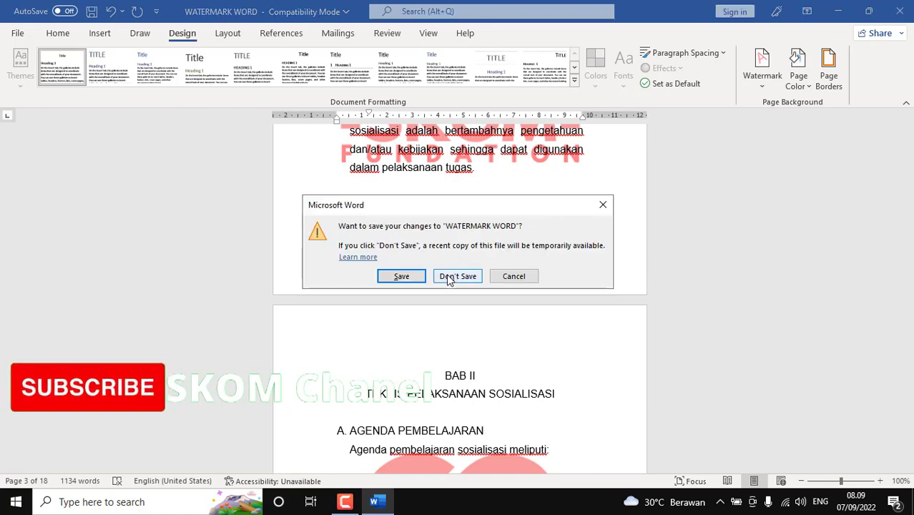
click(449, 278)
click(453, 263)
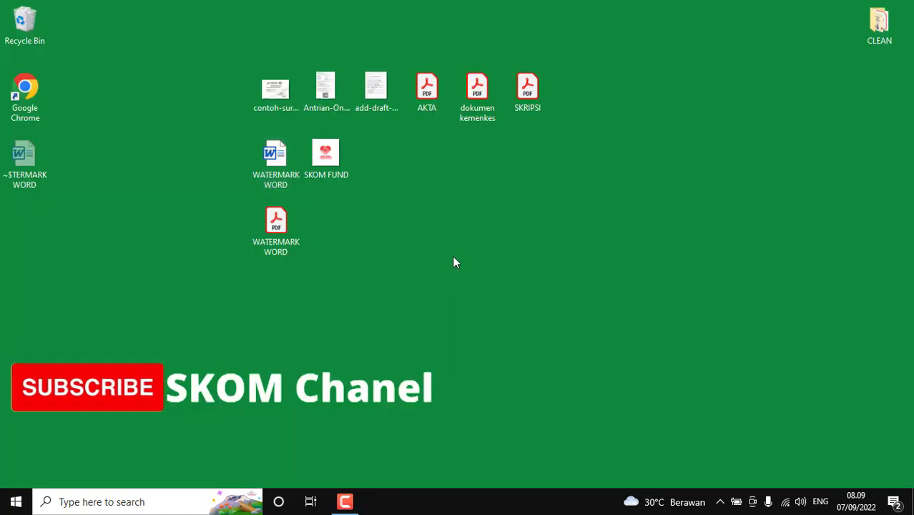